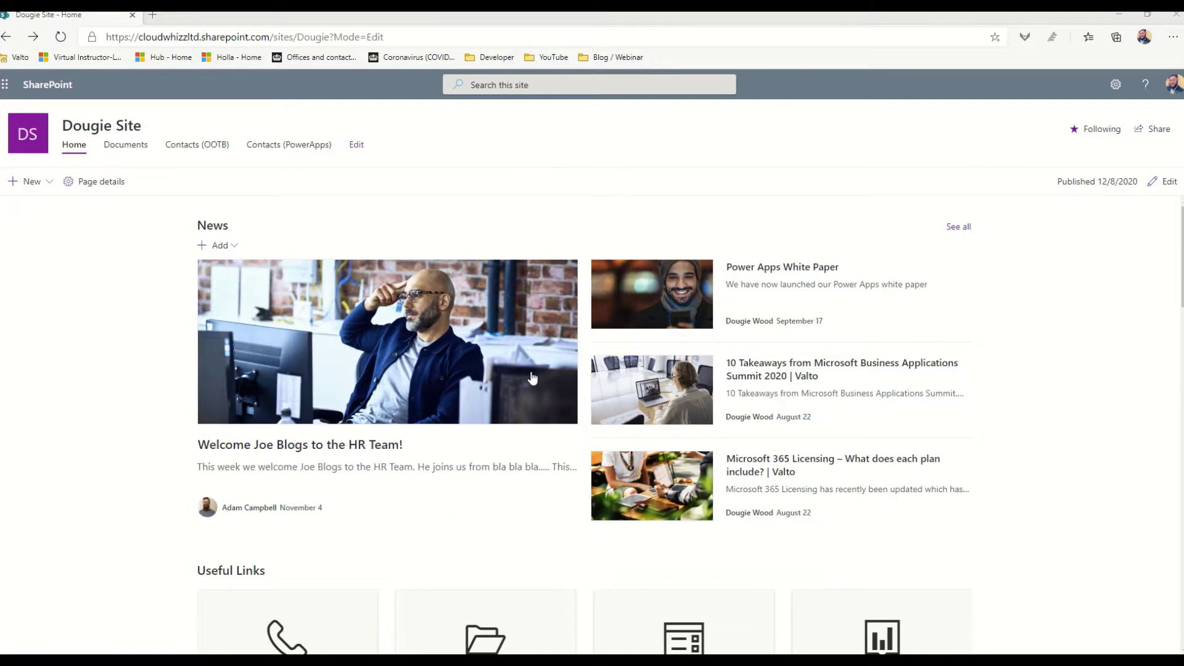
Try the List, Side-by-side and Hub News layouts for the News web part, settling on Carousel.
left_click(1165, 181)
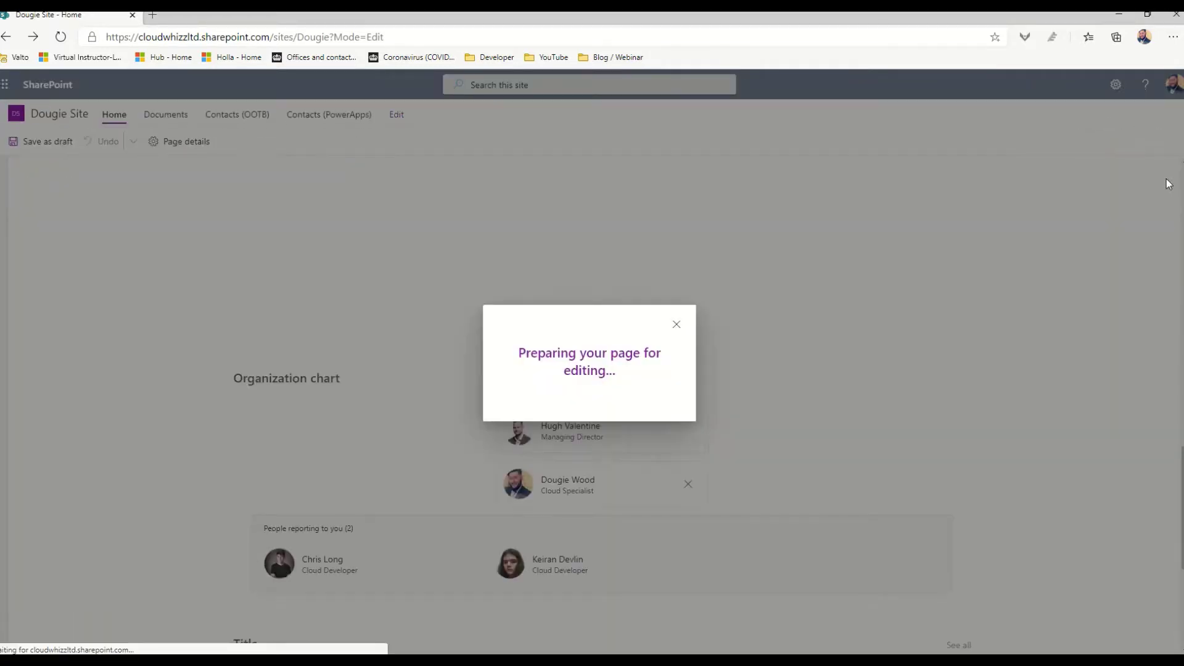
scroll(1039, 225, "up", 15)
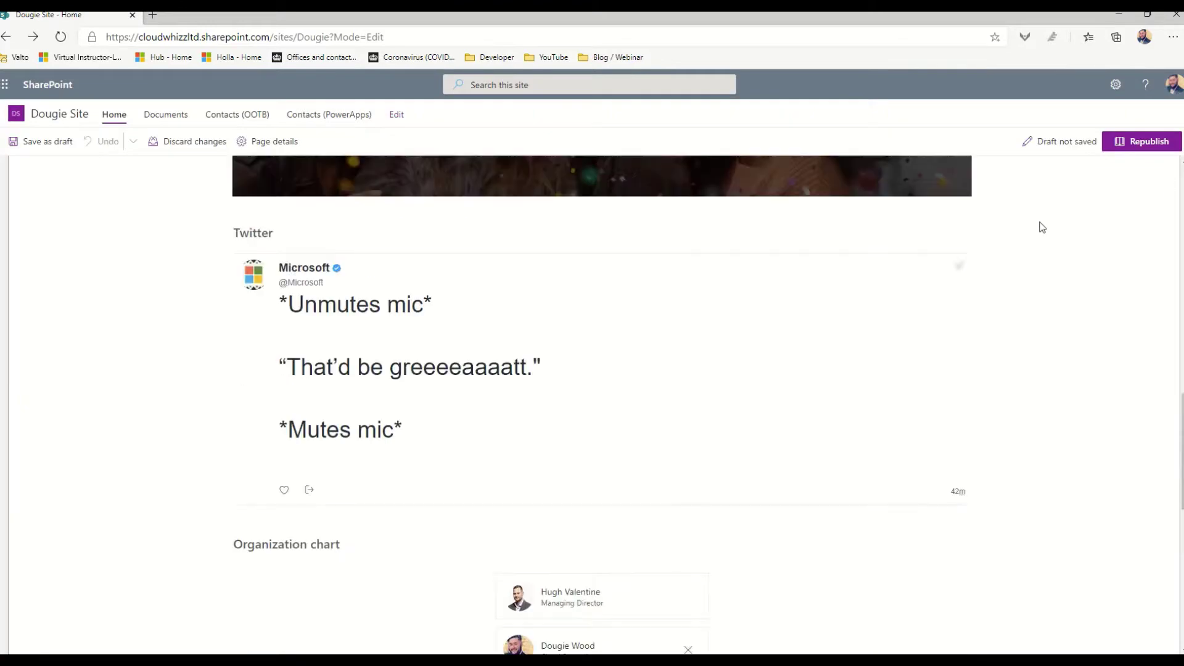
scroll(798, 250, "up", 1)
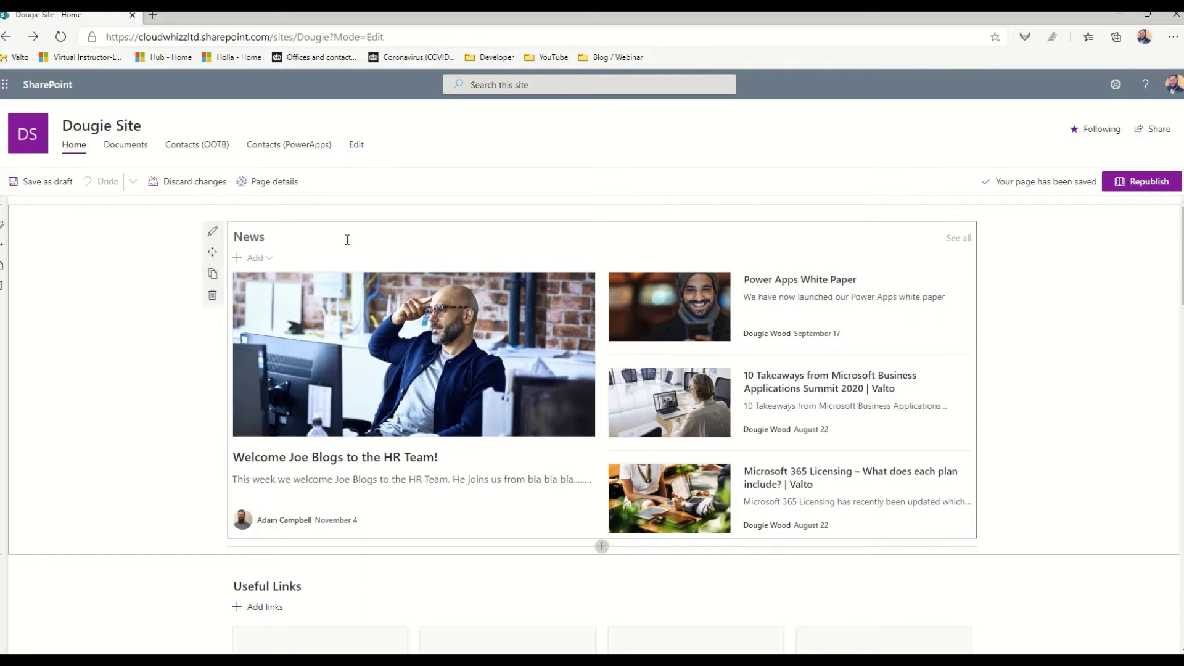
left_click(212, 232)
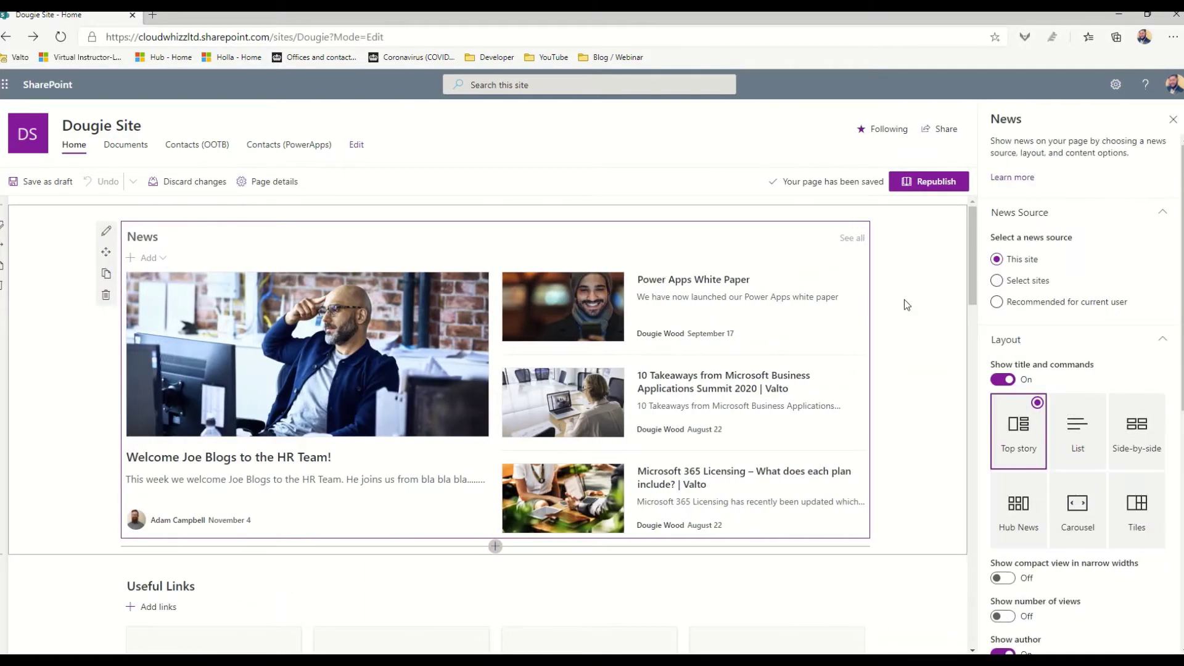
left_click(1079, 436)
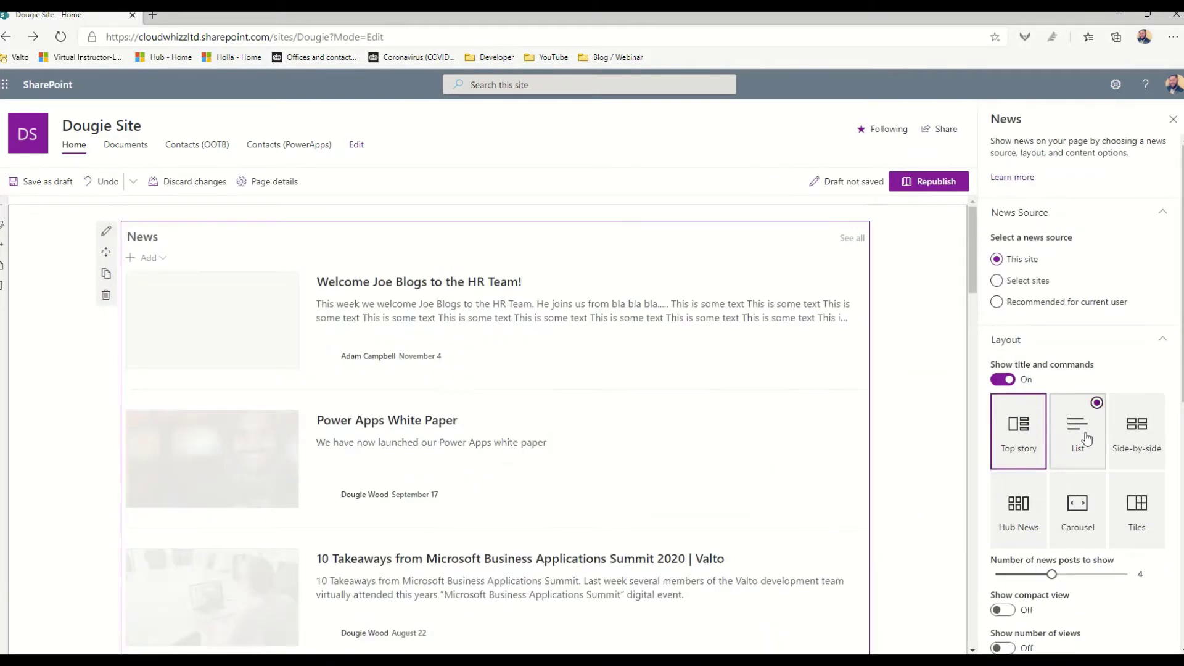
left_click(1127, 437)
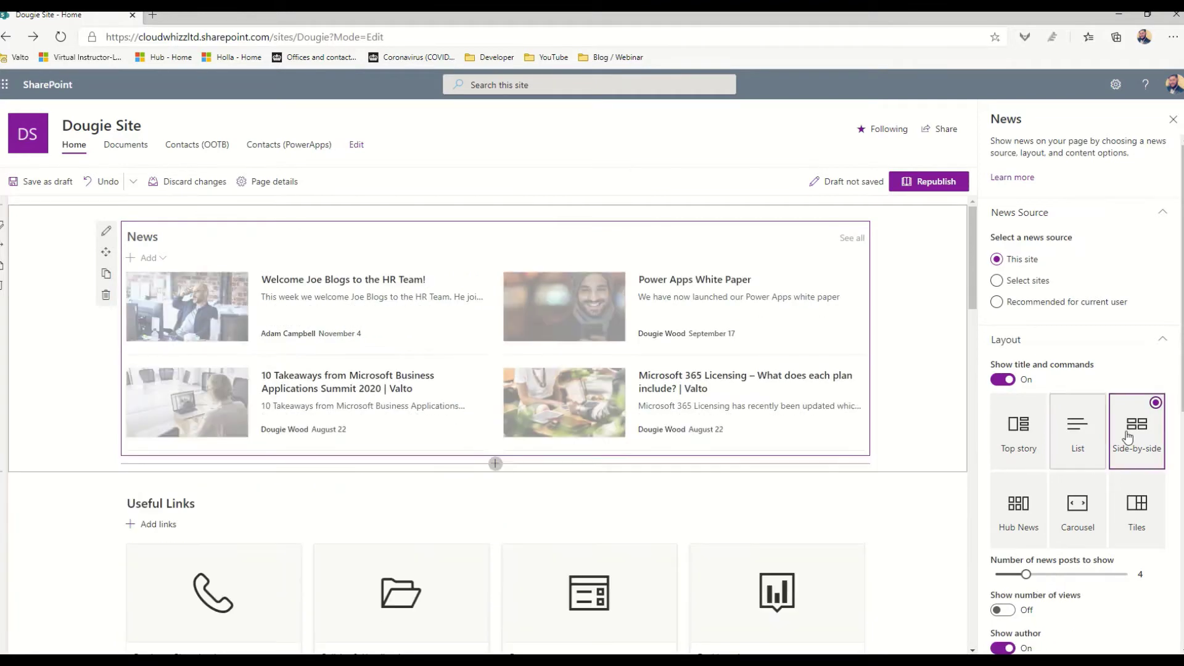
left_click(1048, 509)
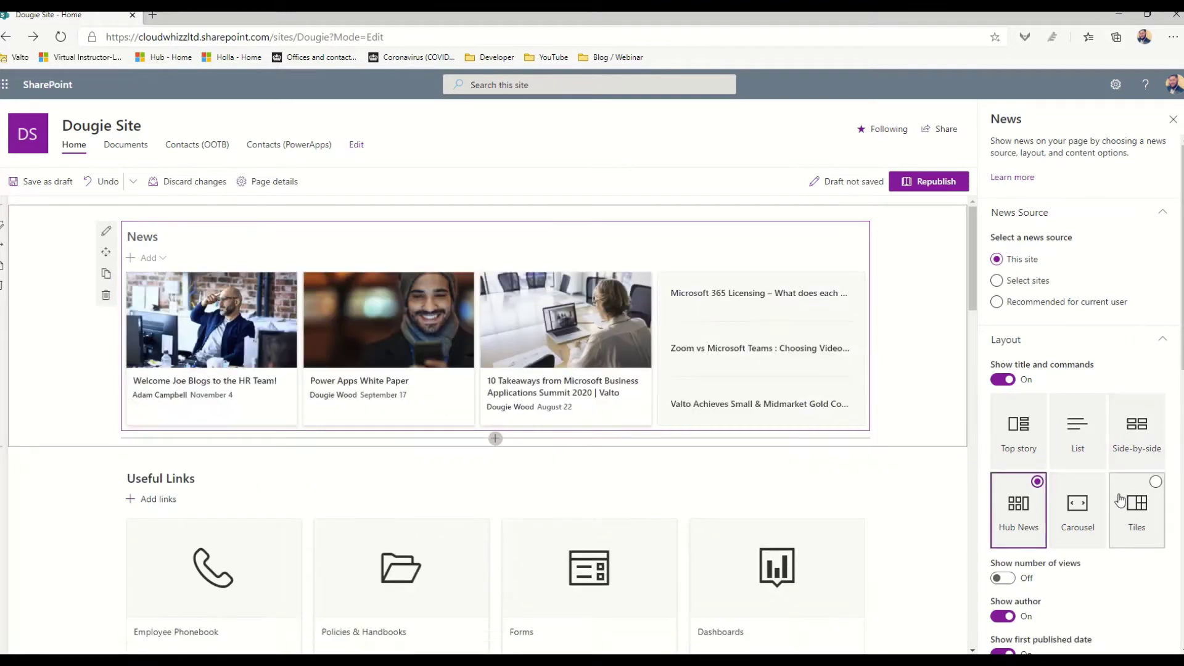
left_click(1083, 530)
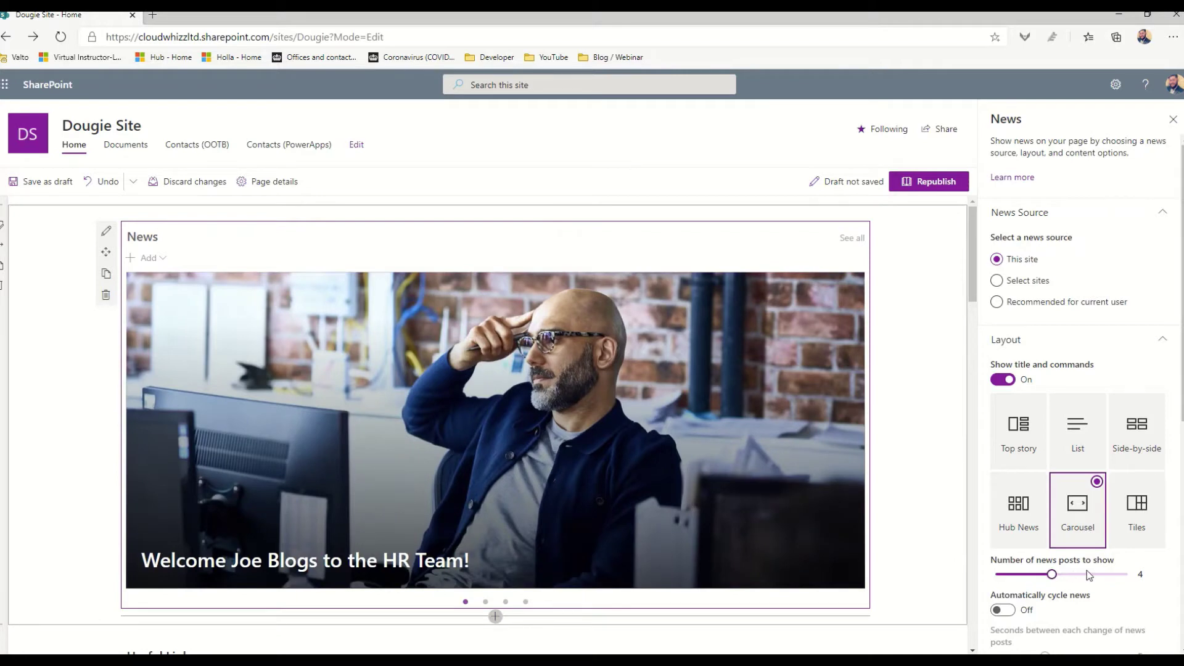
Show 8 posts in the news carousel and republish the home page.
left_click_drag(1089, 575, 1143, 583)
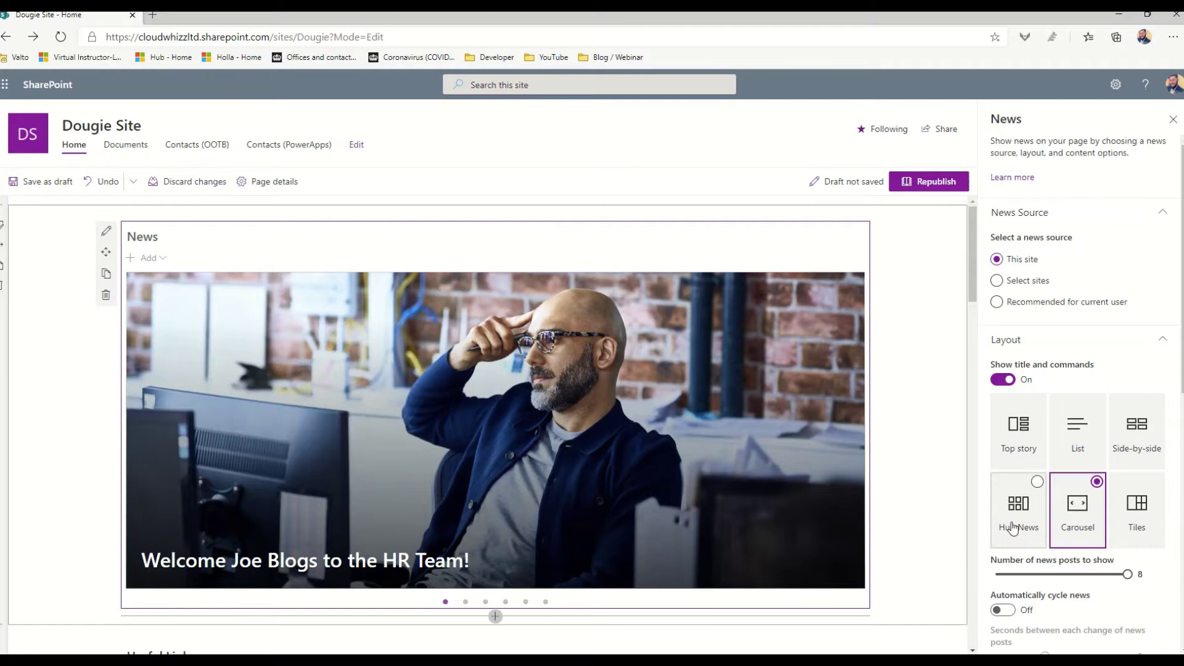
scroll(1068, 524, "down", 3)
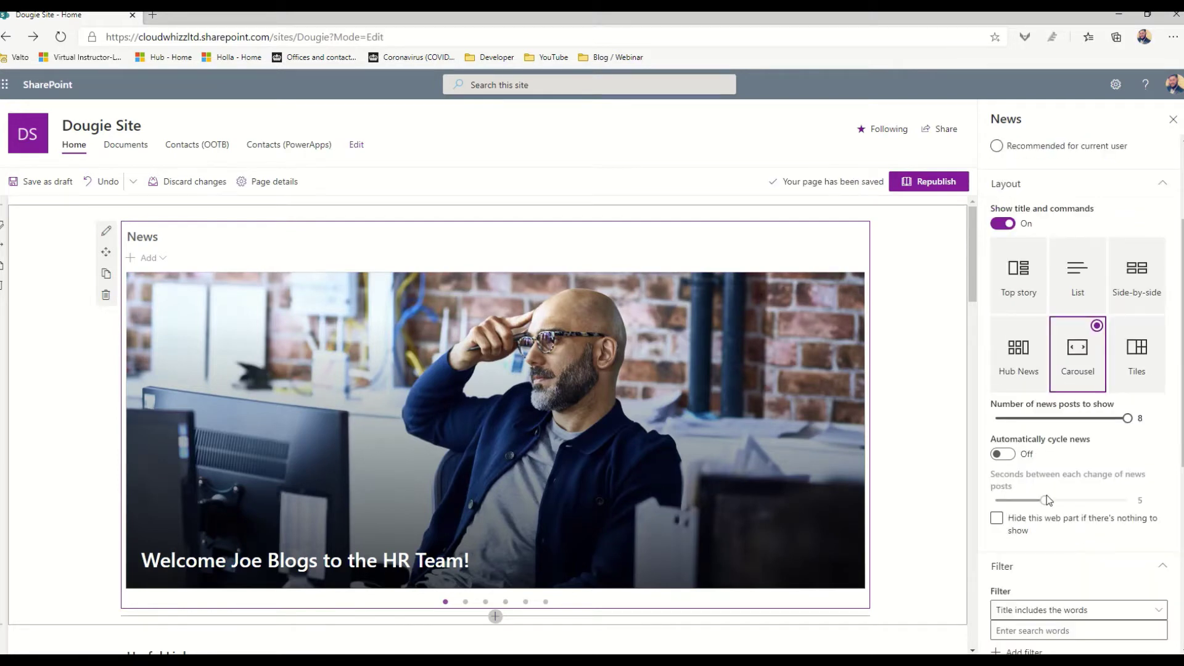
left_click(932, 186)
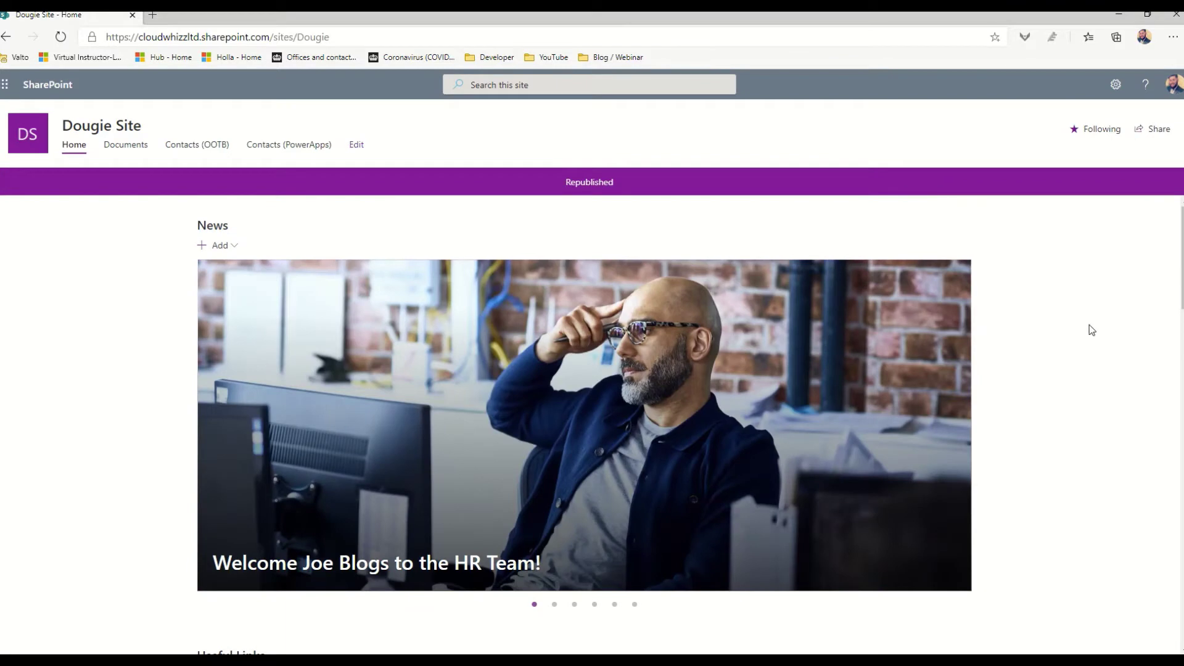
Advance the news carousel two stories to the third post, 10 Takeaways.
left_click(965, 432)
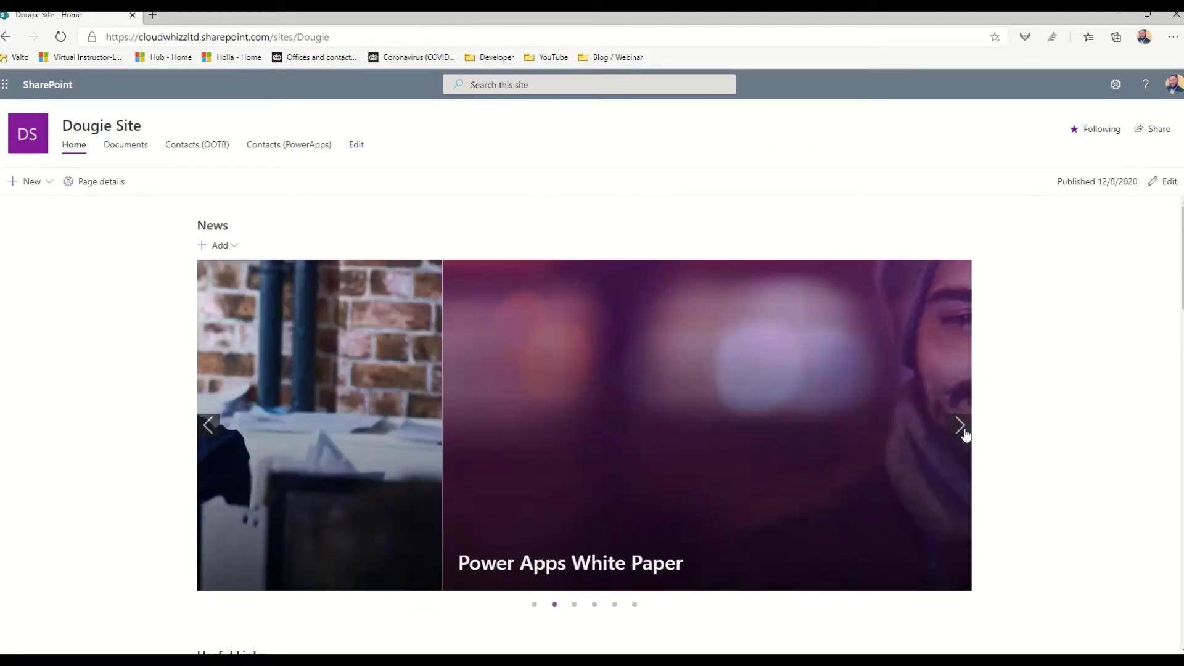
left_click(961, 426)
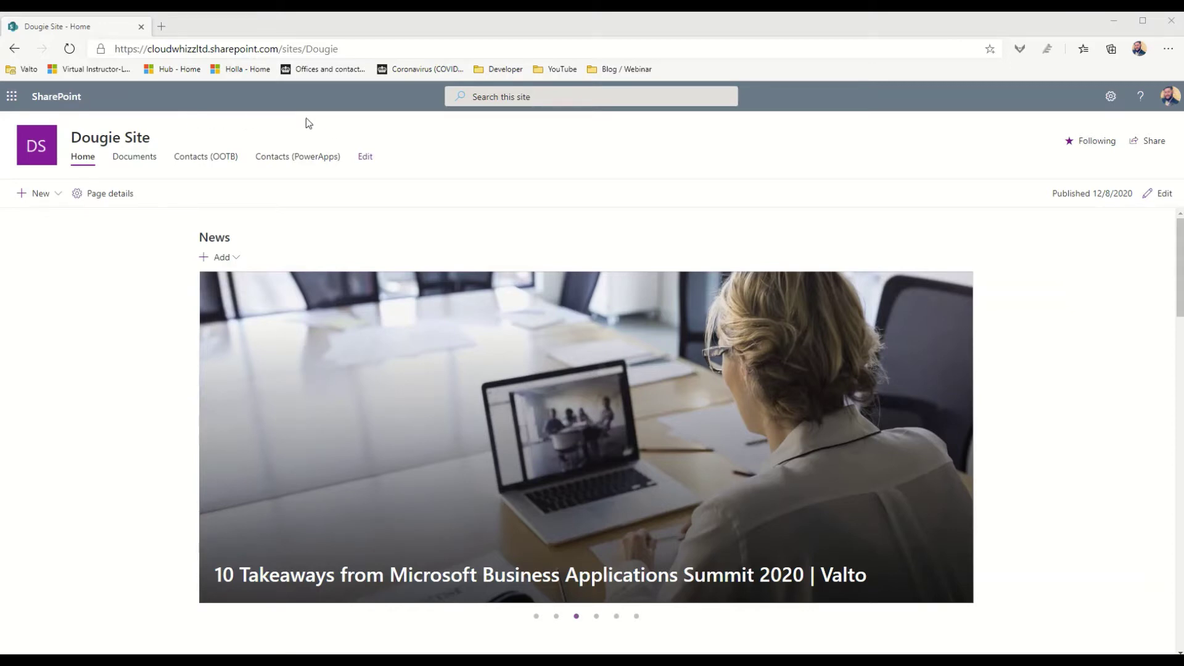
Review the Documents and Contacts (OOTB) link details unchanged, then switch navigation audience targeting on.
left_click(366, 158)
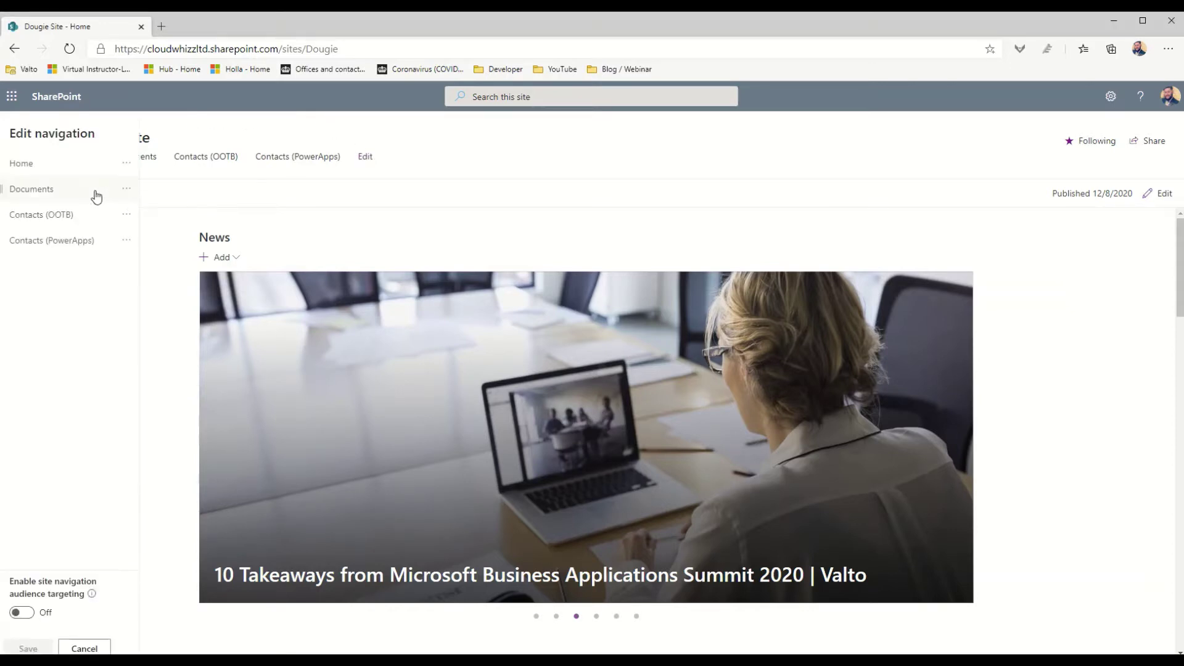
left_click(126, 189)
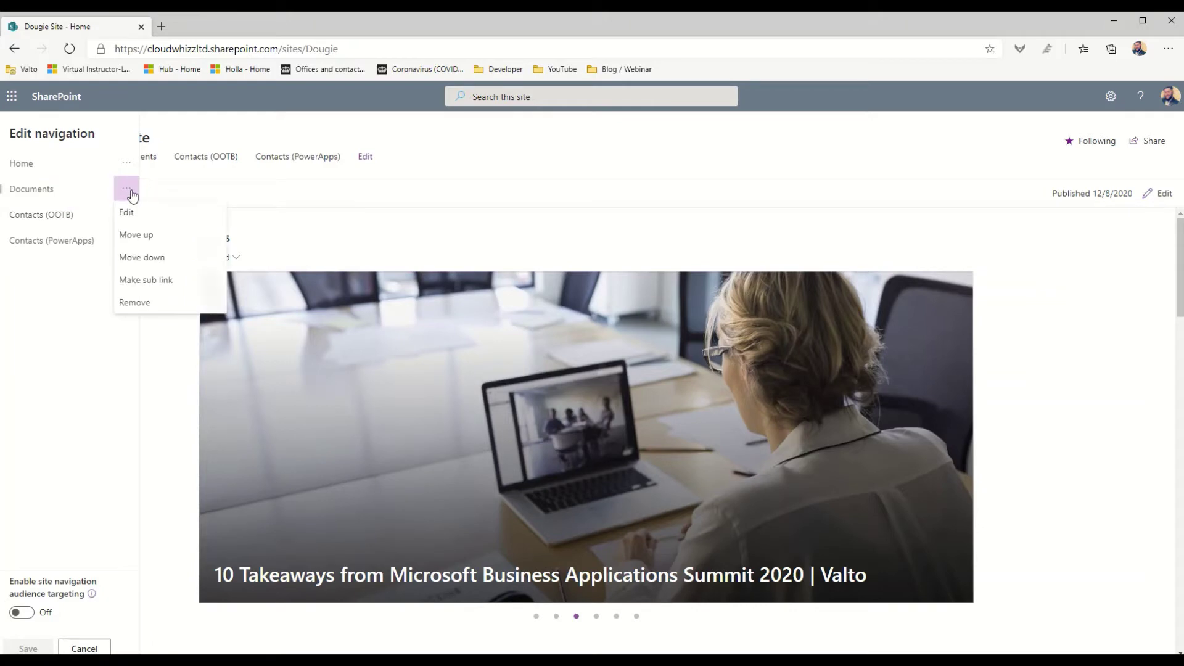
left_click(142, 213)
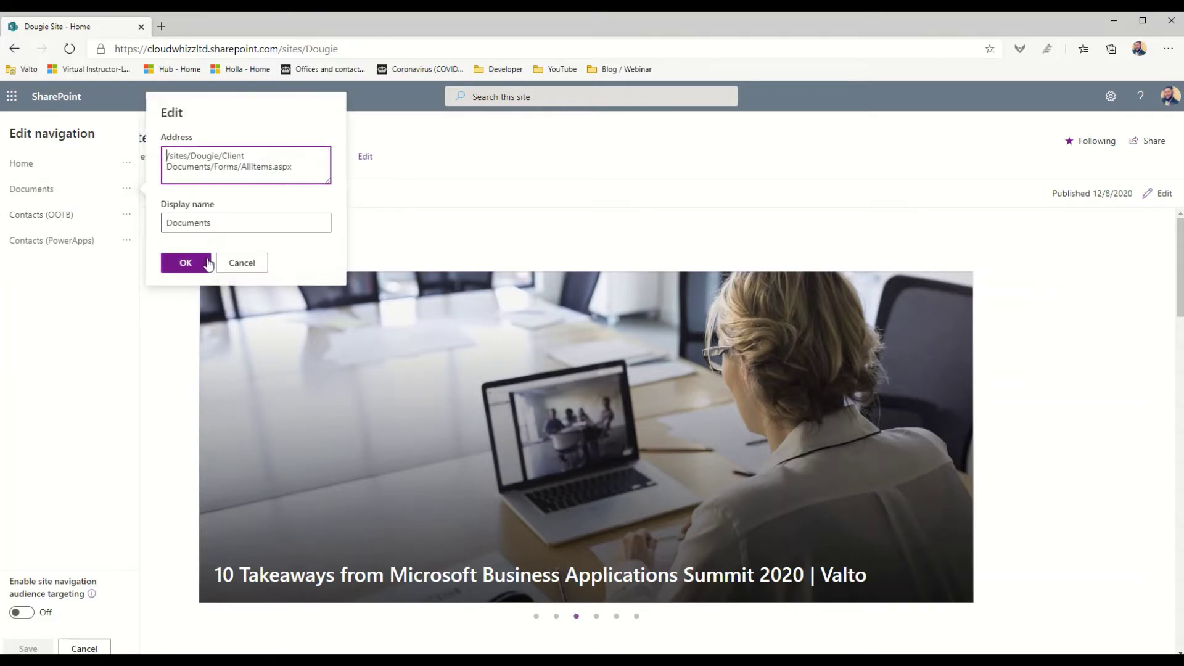
left_click(180, 261)
left_click(126, 214)
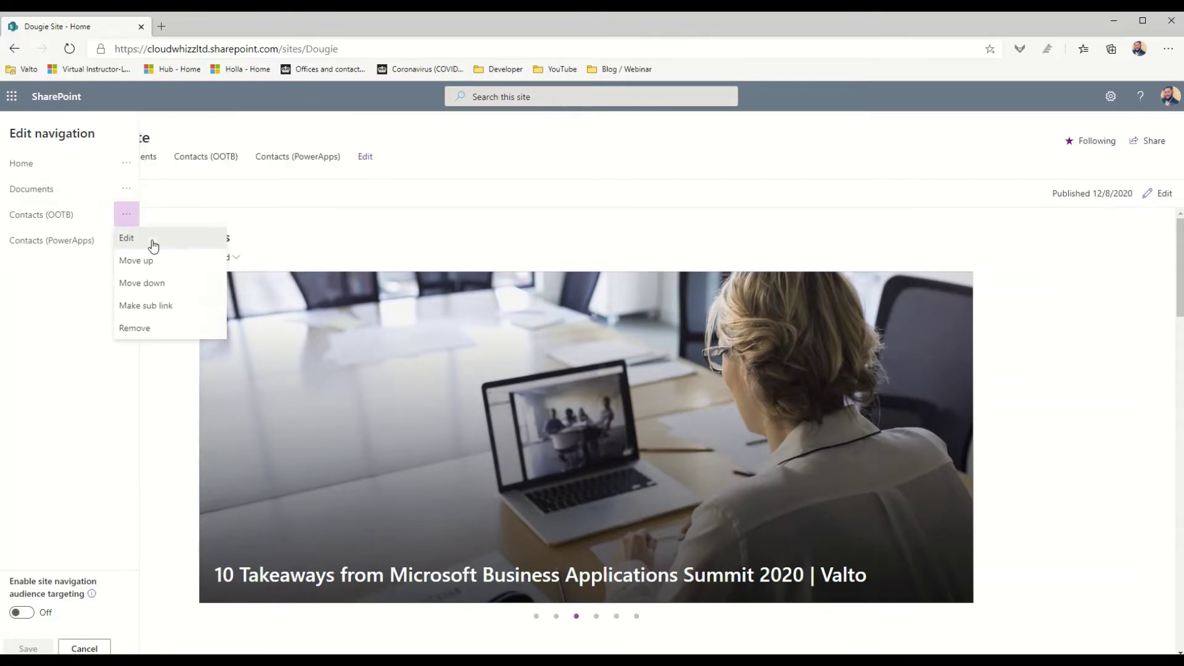
left_click(154, 242)
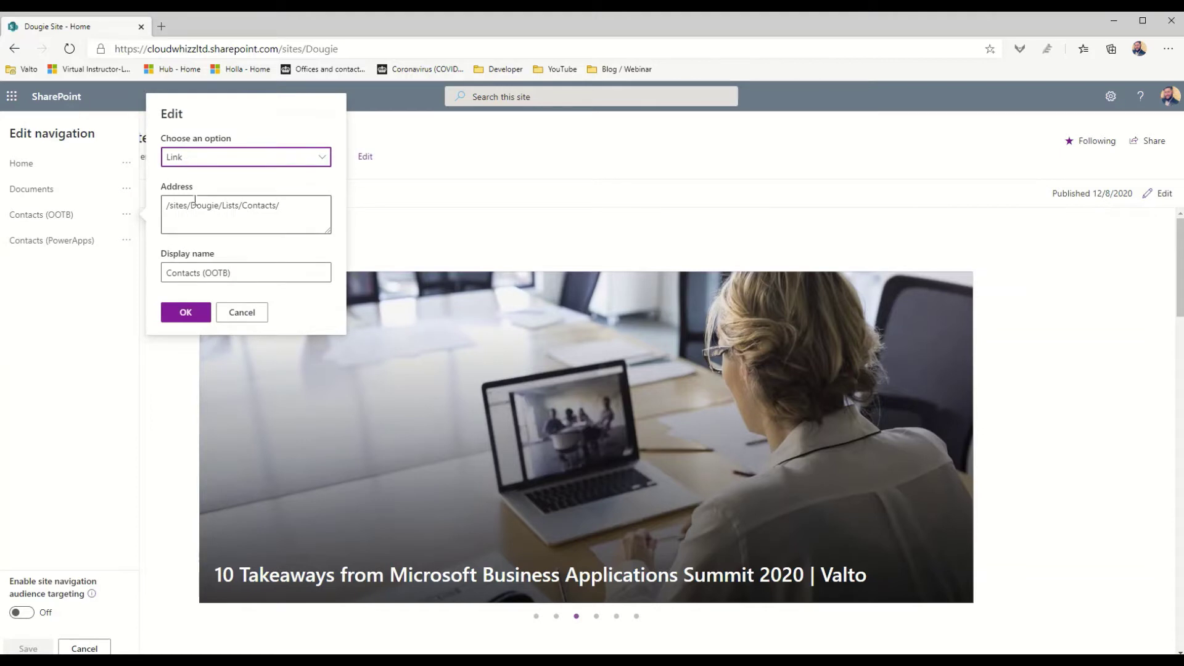
left_click(244, 314)
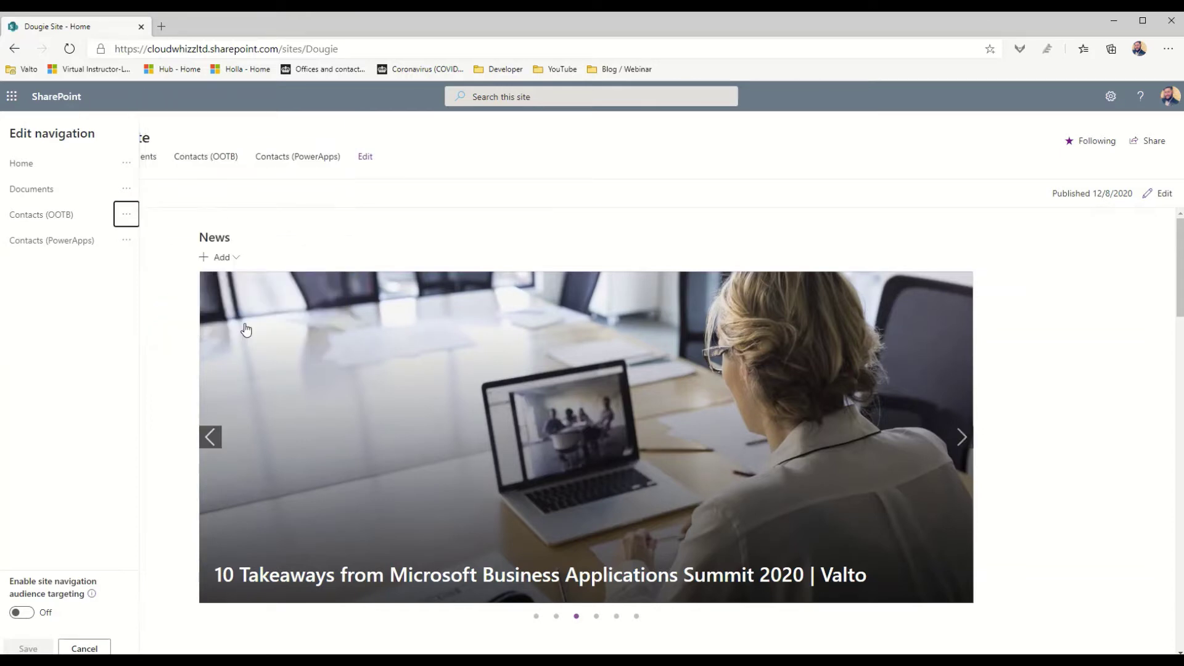
left_click(21, 614)
Save the navigation, reopen its editor, and start then cancel a new link after Contacts (PowerApps).
left_click(28, 648)
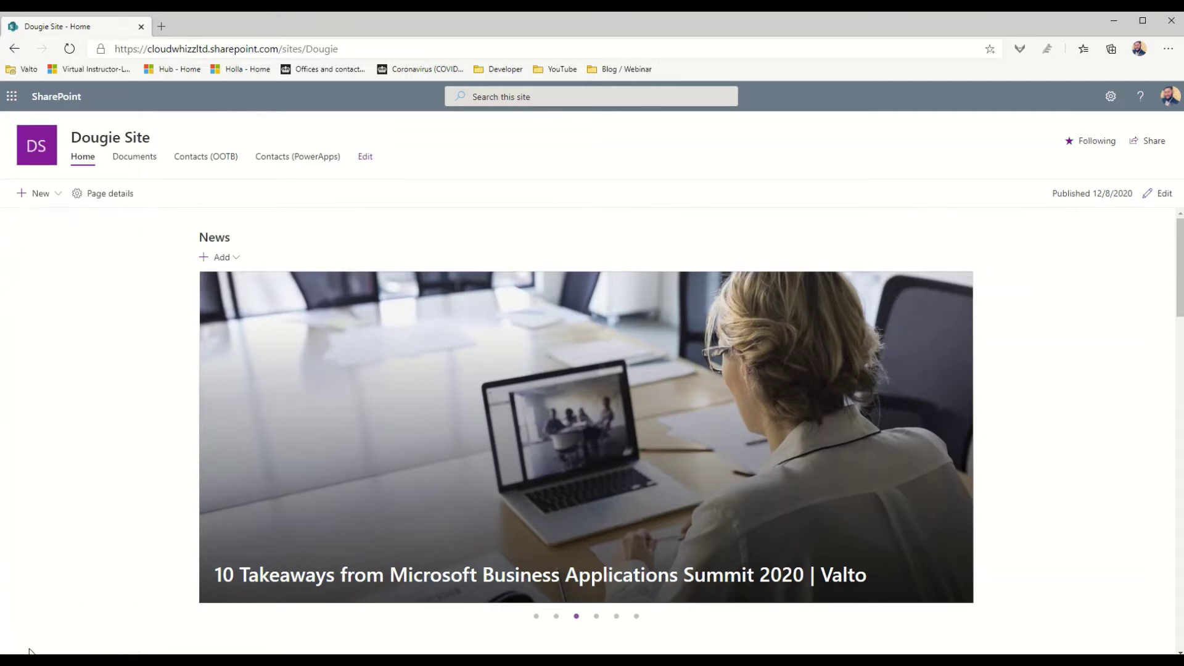
left_click(365, 161)
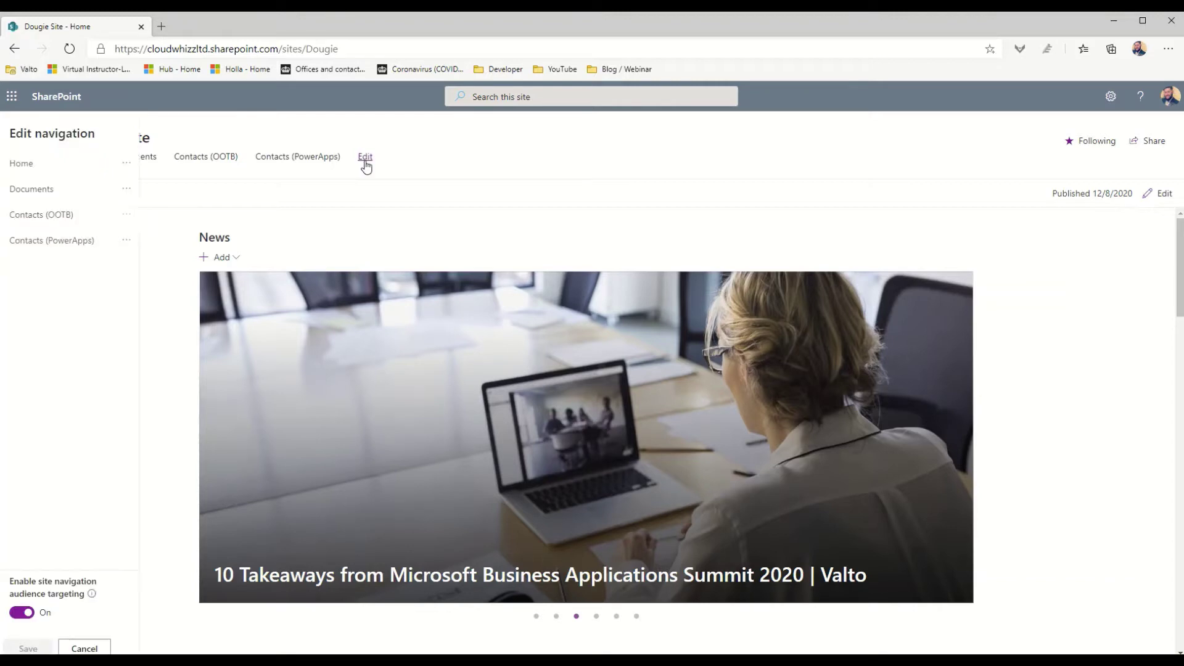
left_click(70, 254)
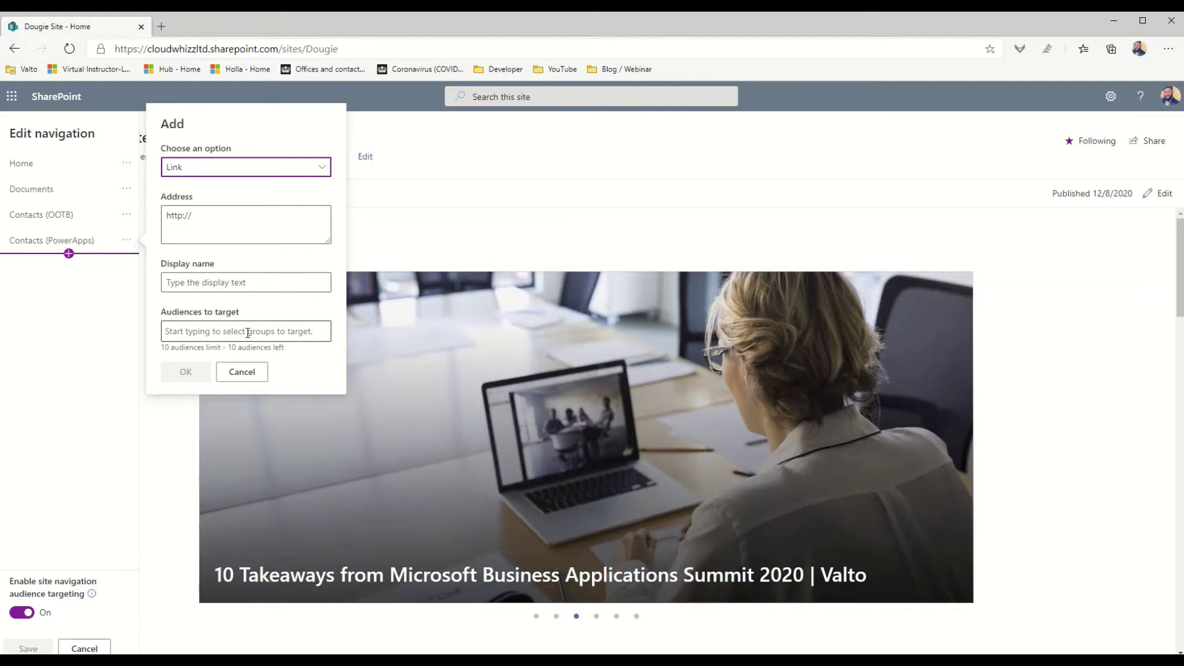
left_click(240, 370)
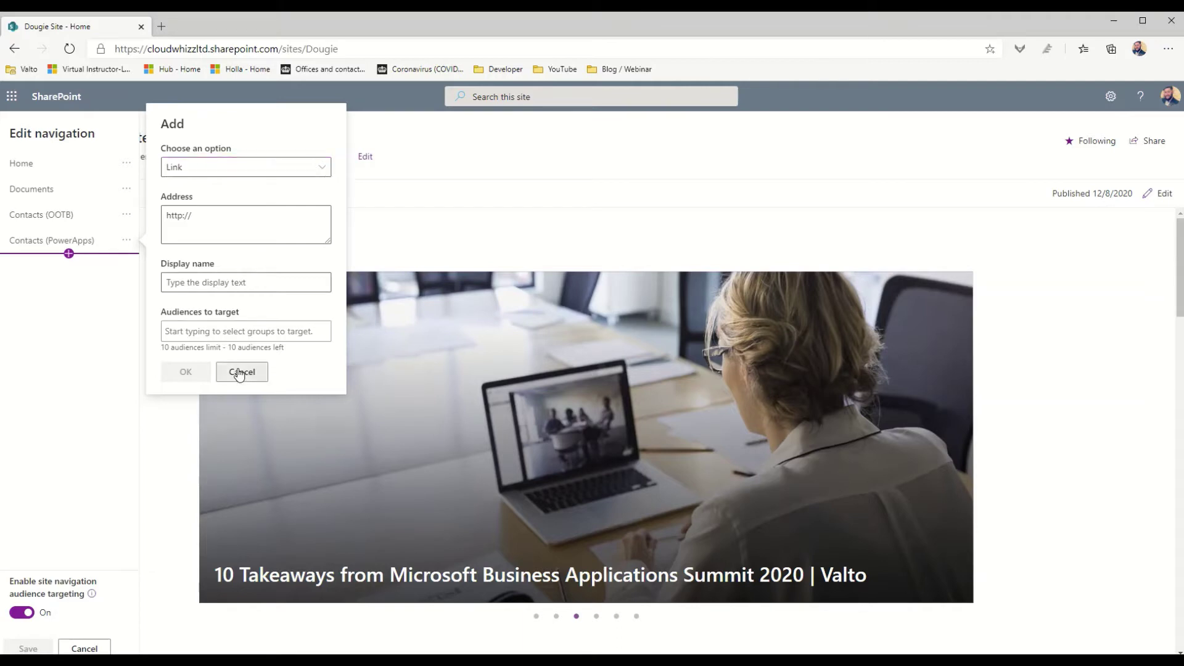
Close the Edit navigation panel without saving any changes.
left_click(85, 647)
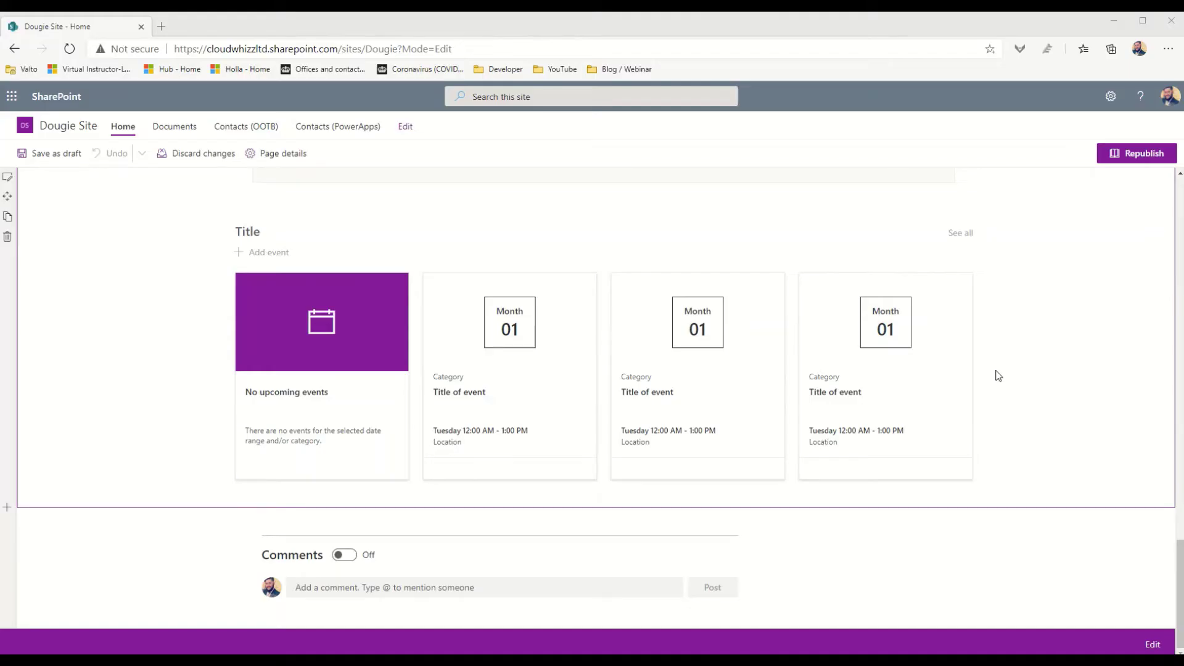
Insert an Organization chart web part below Events, centred on the chosen colleague.
mouse_move(603, 517)
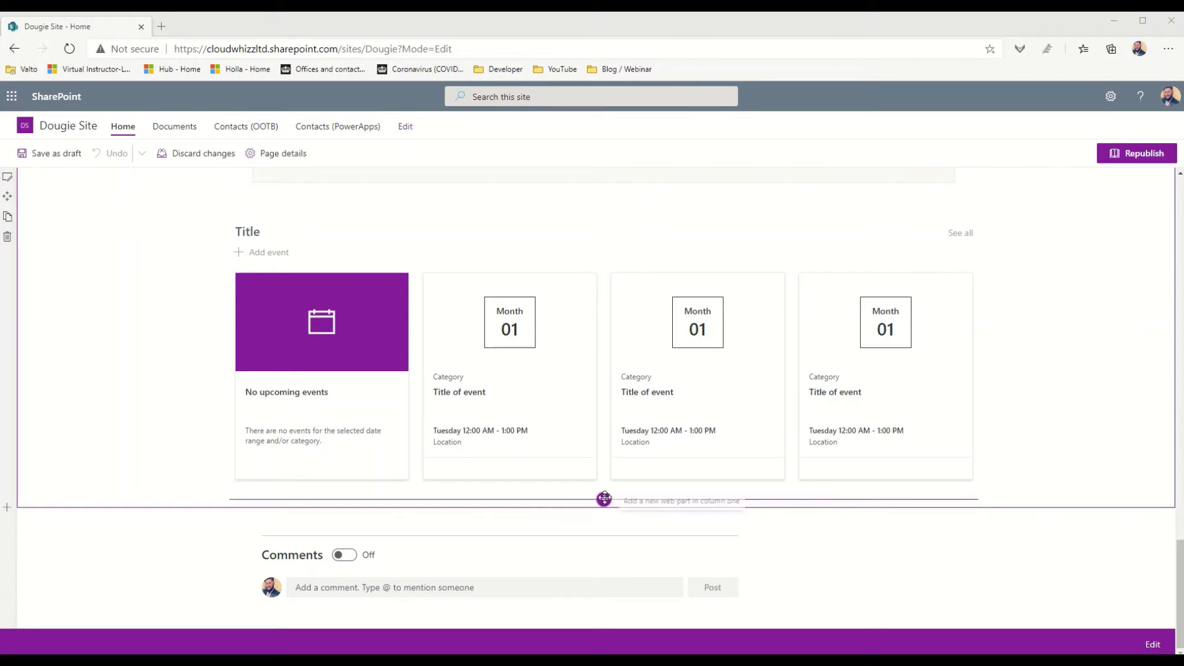
left_click(604, 499)
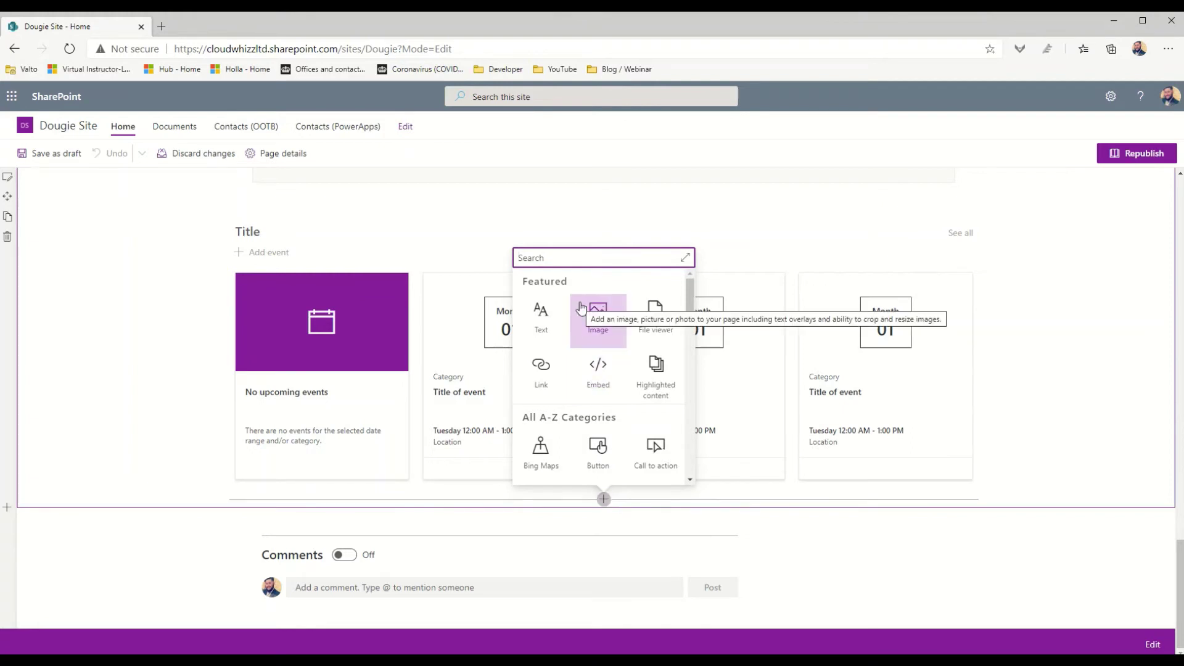
type("org")
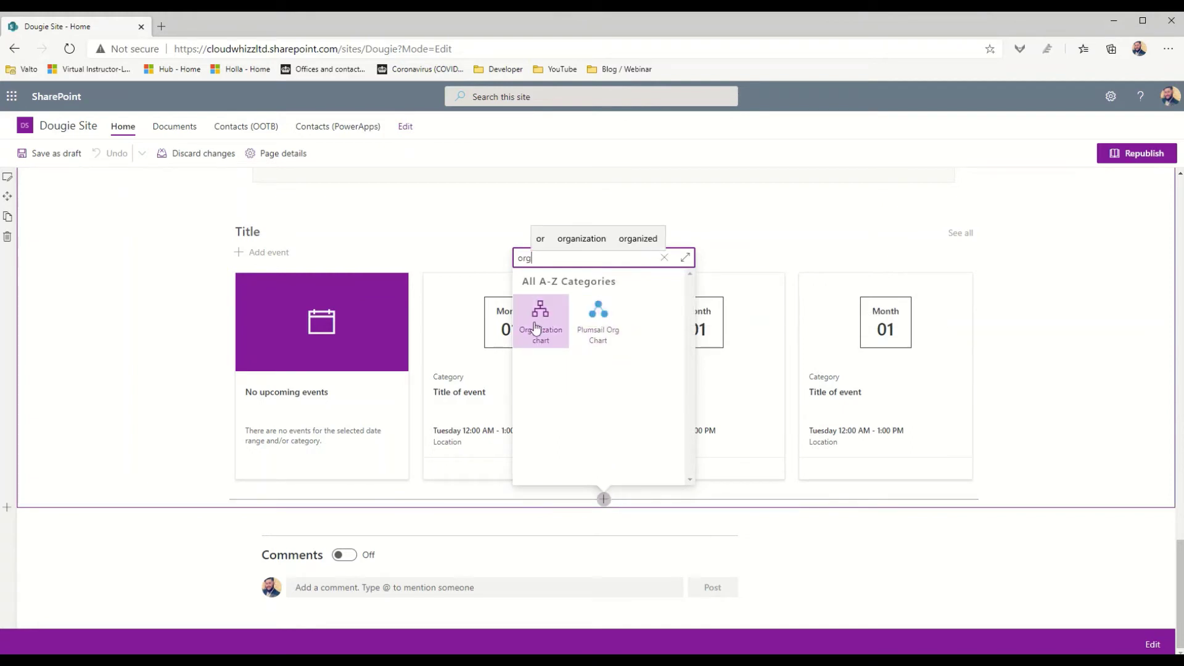
left_click(536, 327)
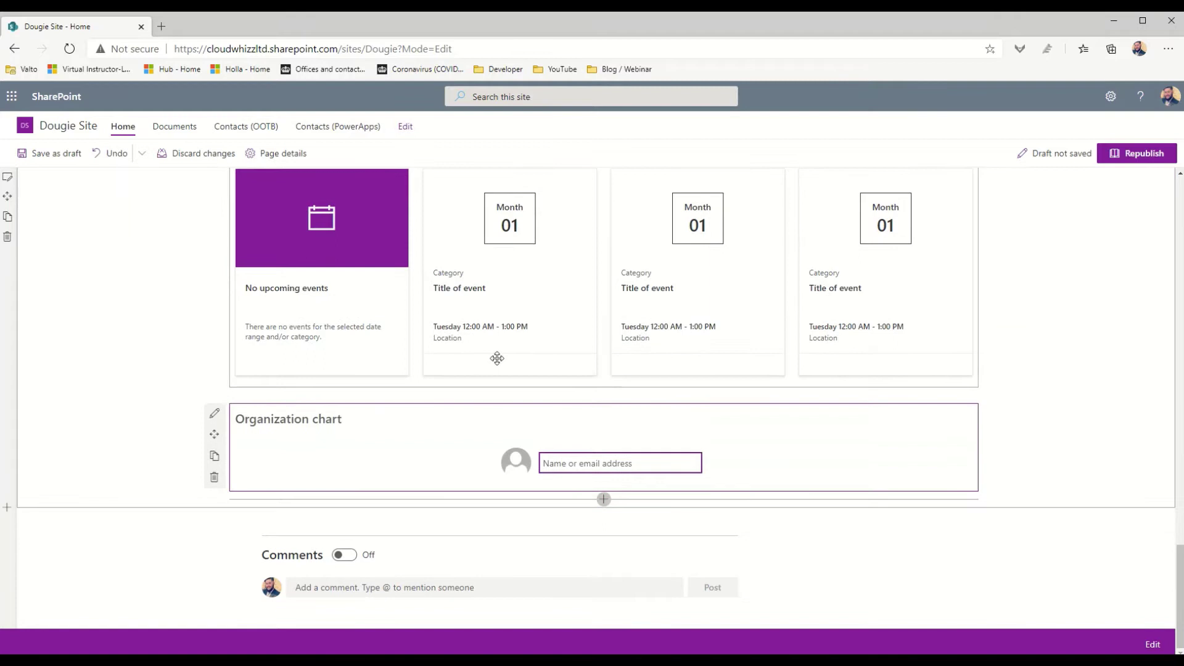
type("dougie")
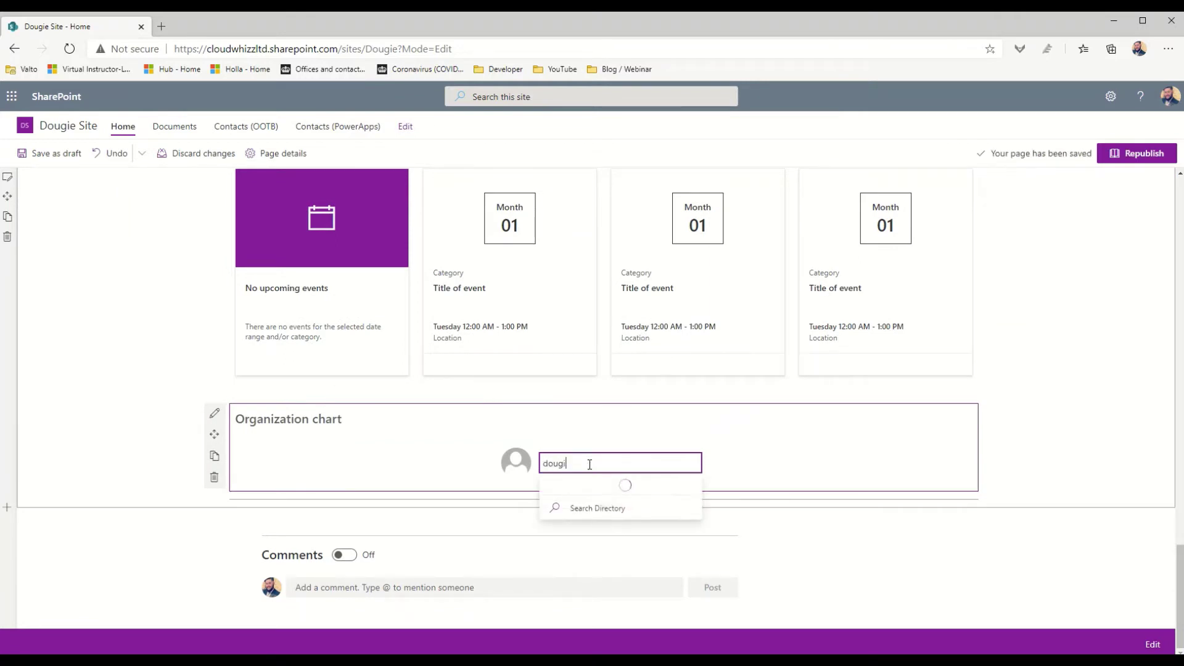
left_click(612, 289)
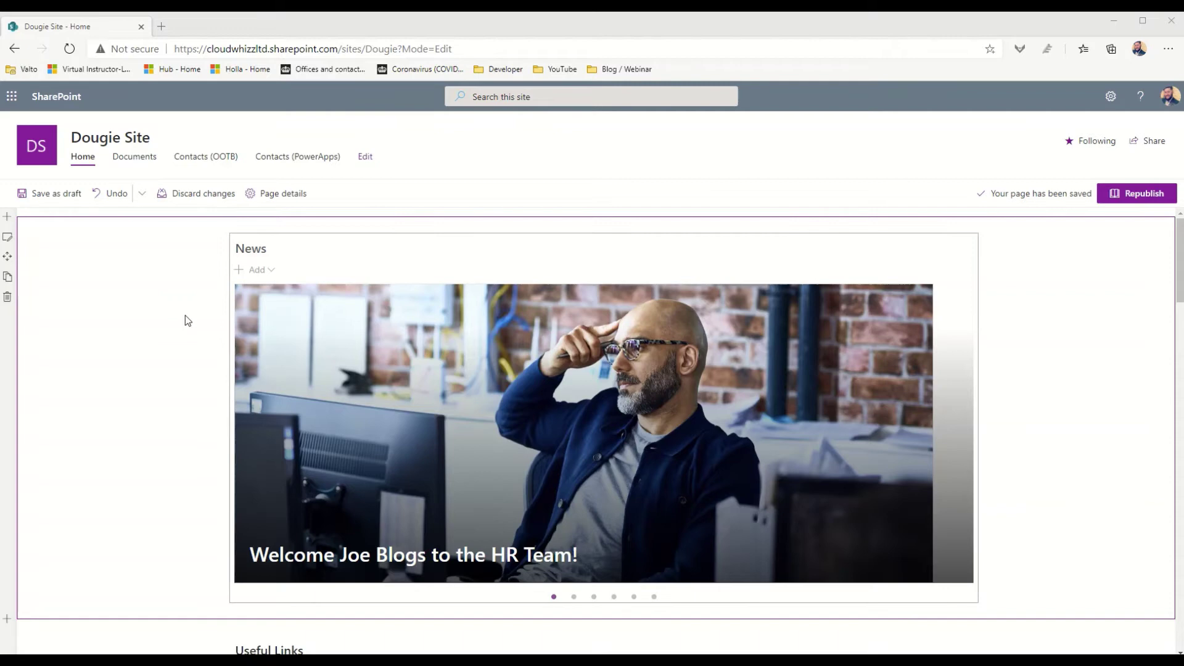
Add a vertical section beside the page content with a strong purple background.
left_click(8, 218)
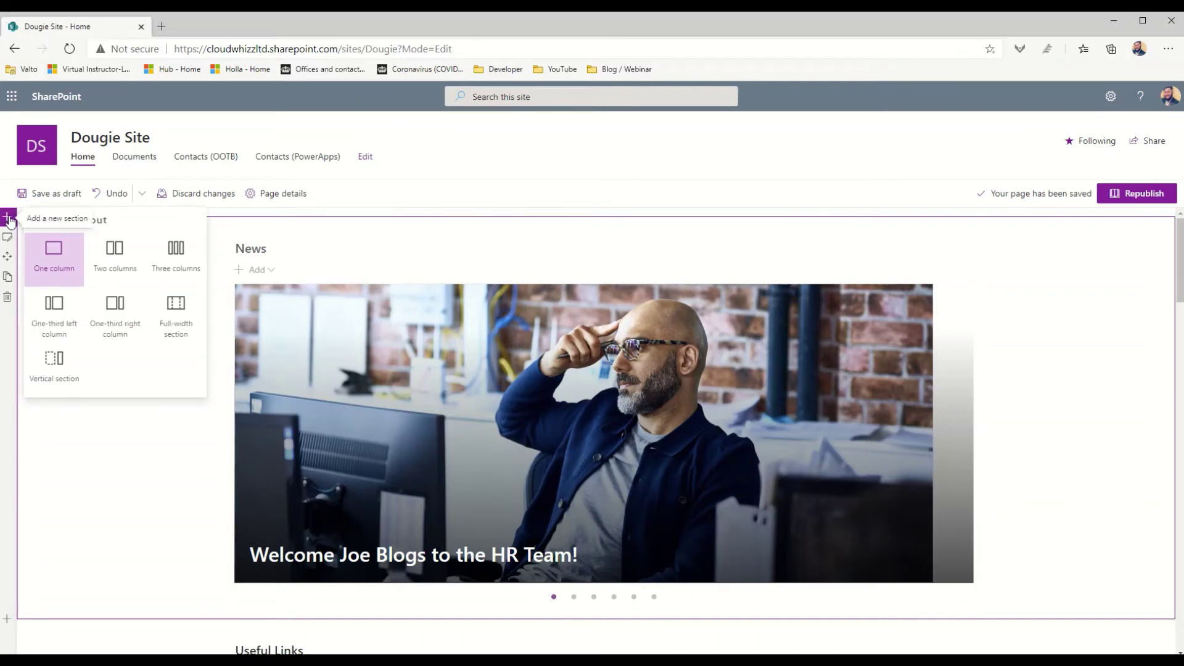
left_click(66, 388)
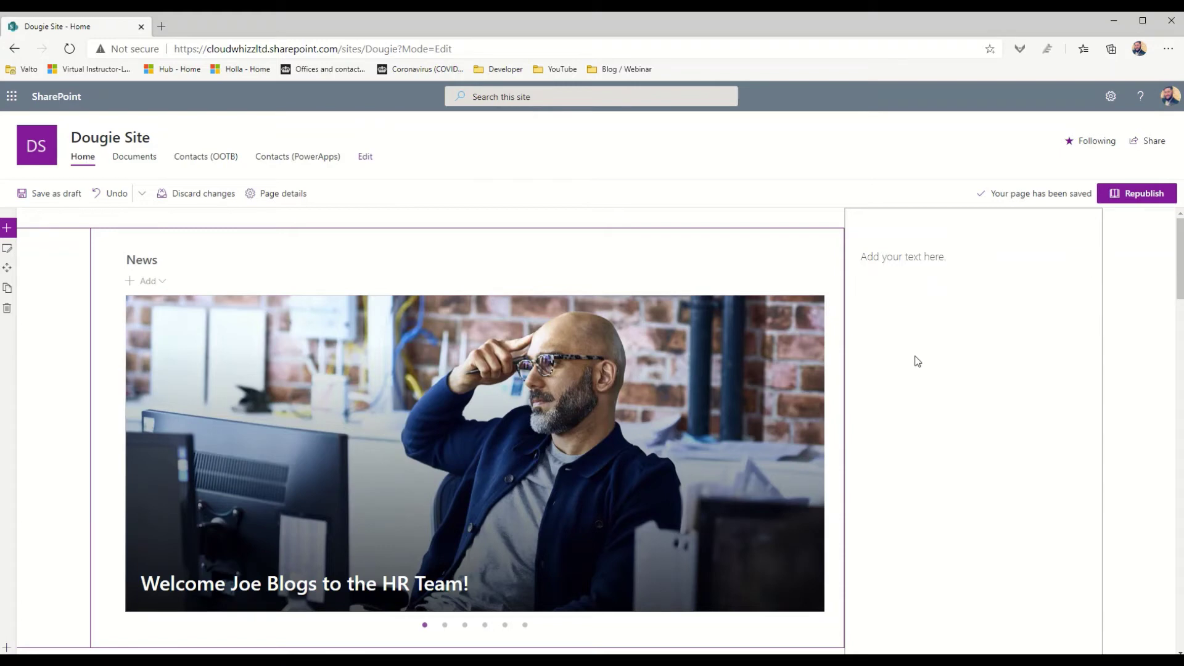
left_click(876, 271)
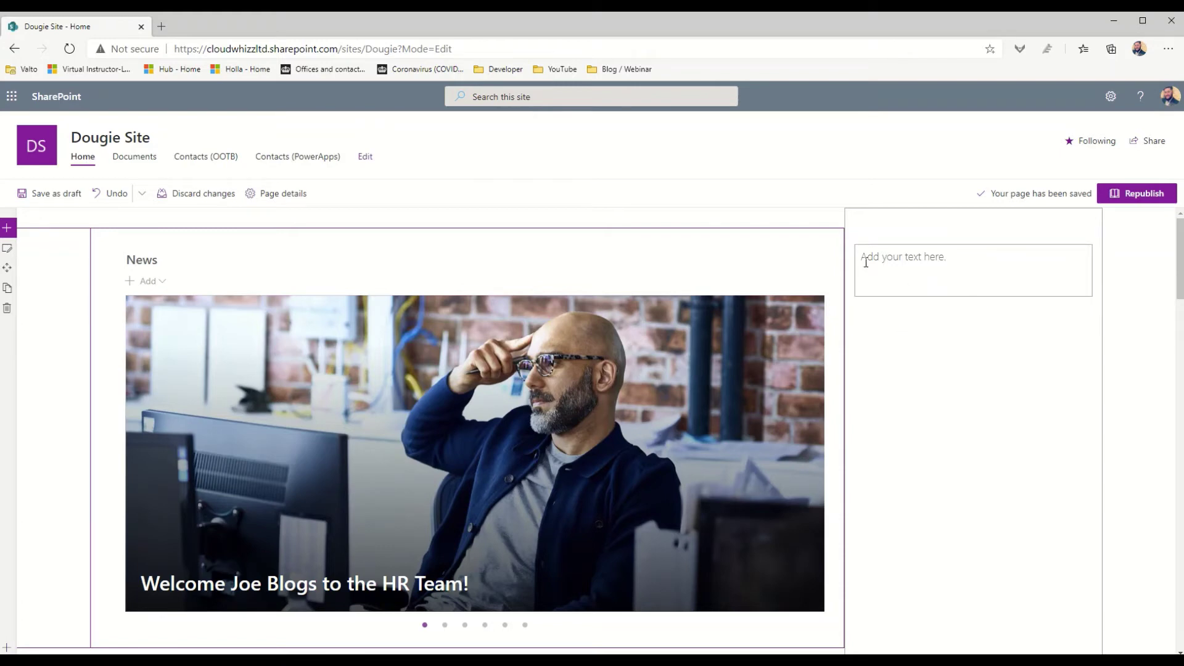
left_click(885, 222)
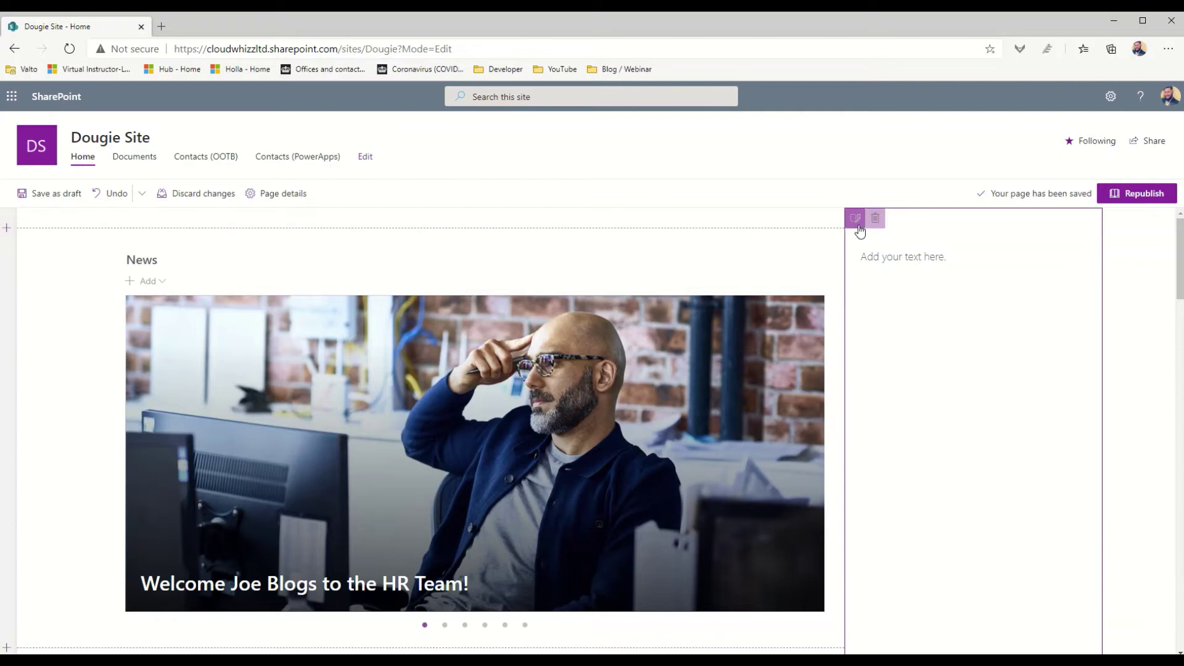
left_click(858, 221)
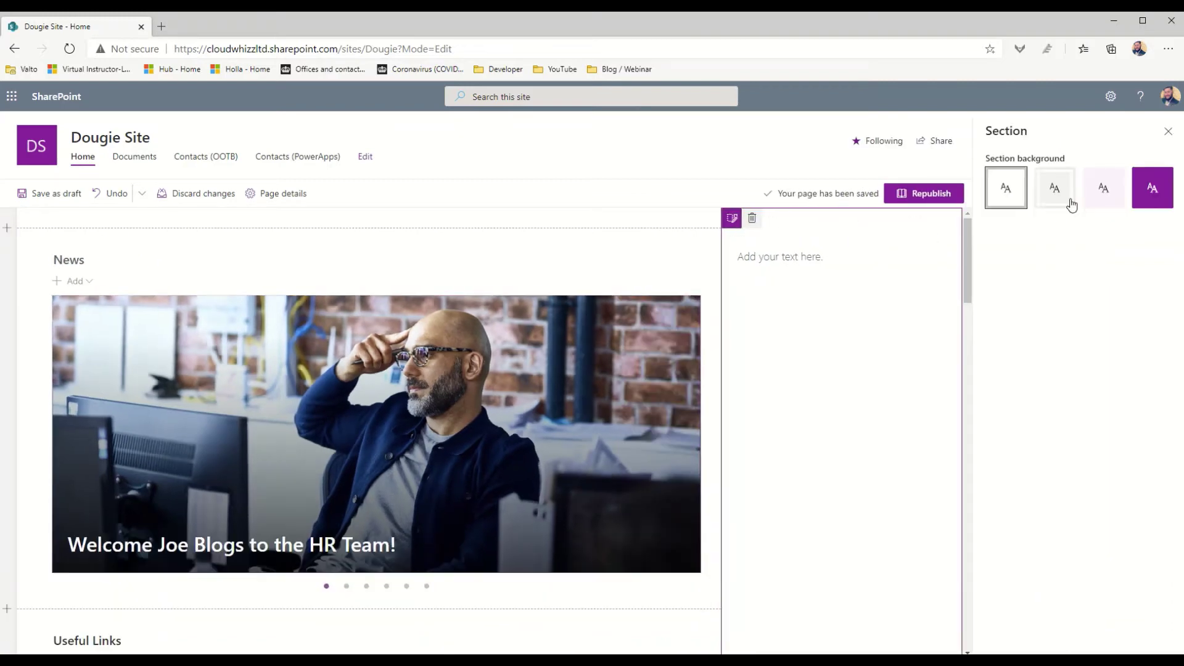
left_click(1151, 187)
scroll(798, 294, "down", 3)
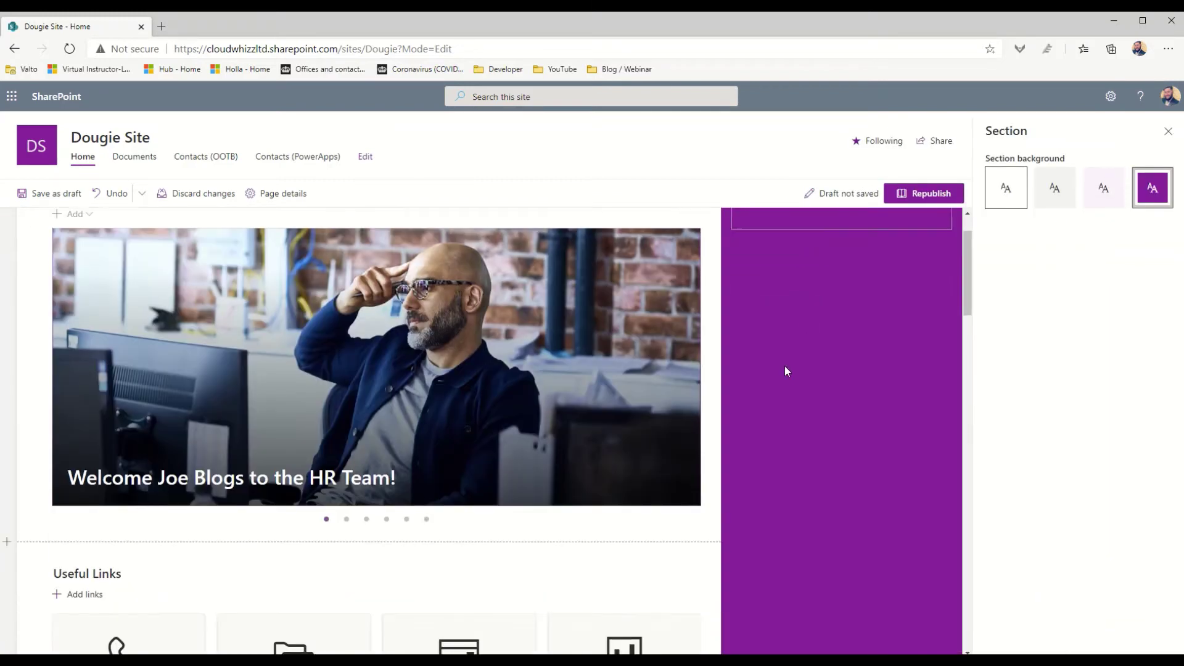
scroll(787, 307, "up", 3)
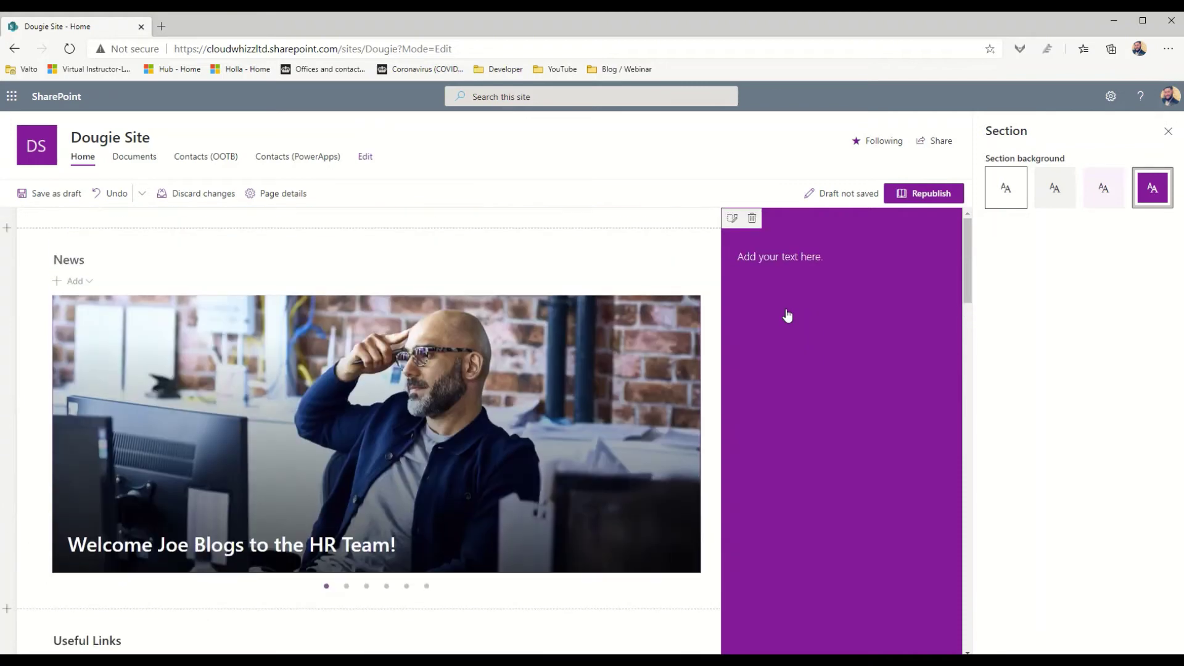
scroll(798, 309, "down", 6)
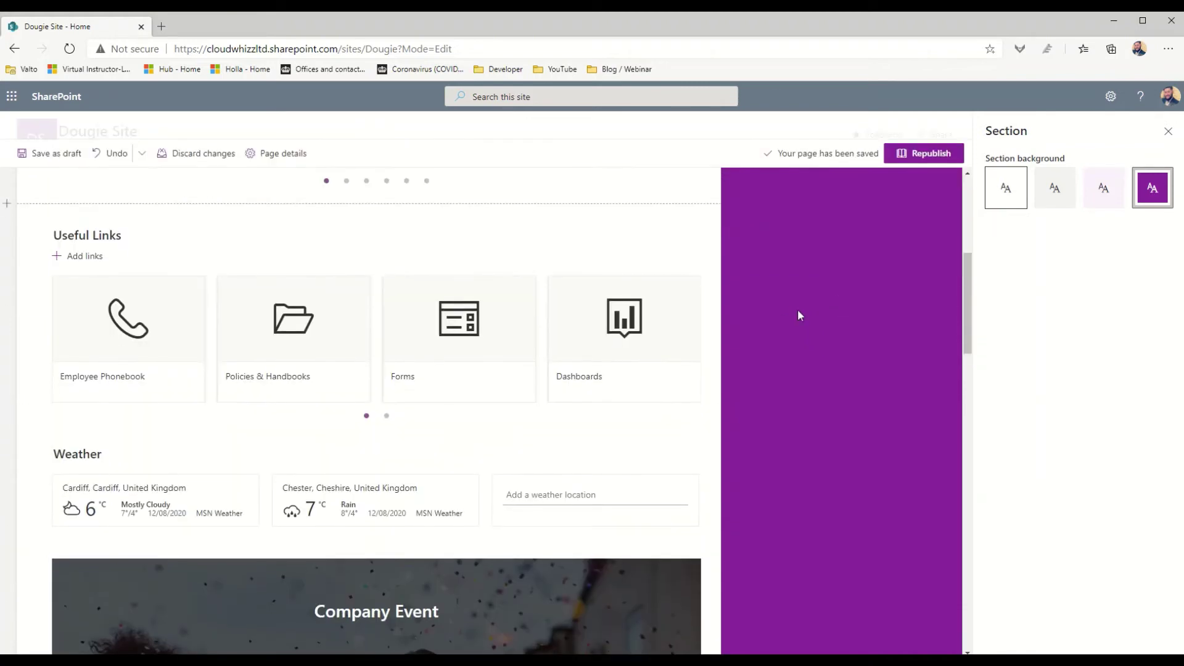
Move the Weather, Company Event countdown and Twitter web parts into the purple section, countdown on top.
left_click(159, 457)
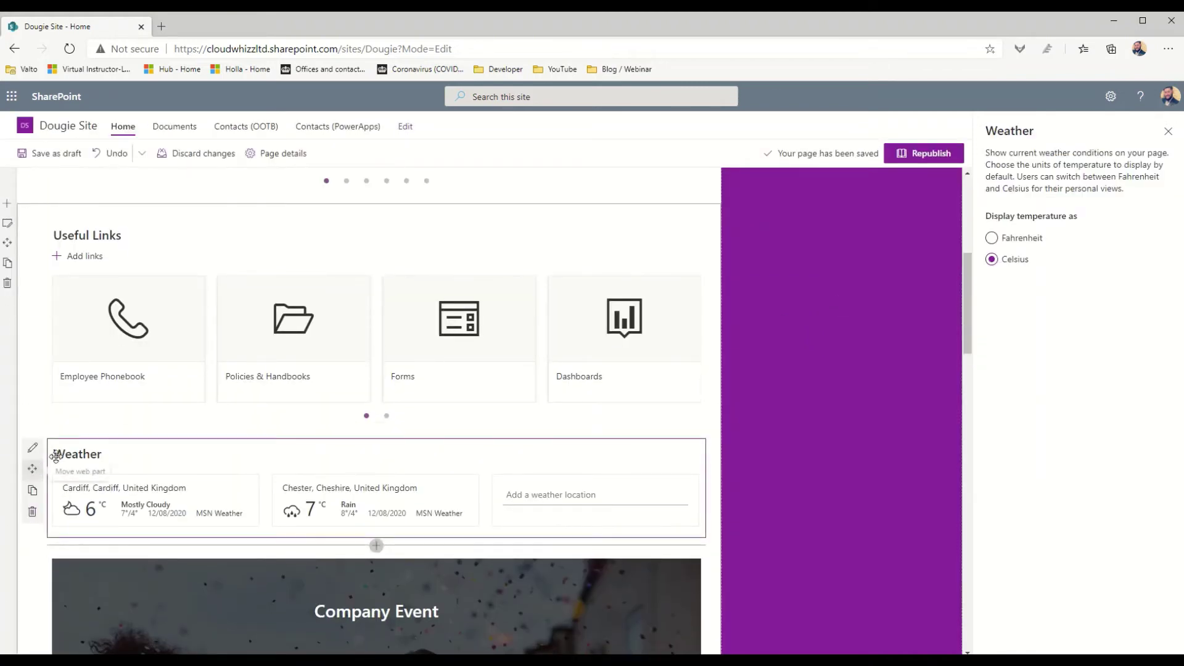
left_click_drag(56, 455, 783, 265)
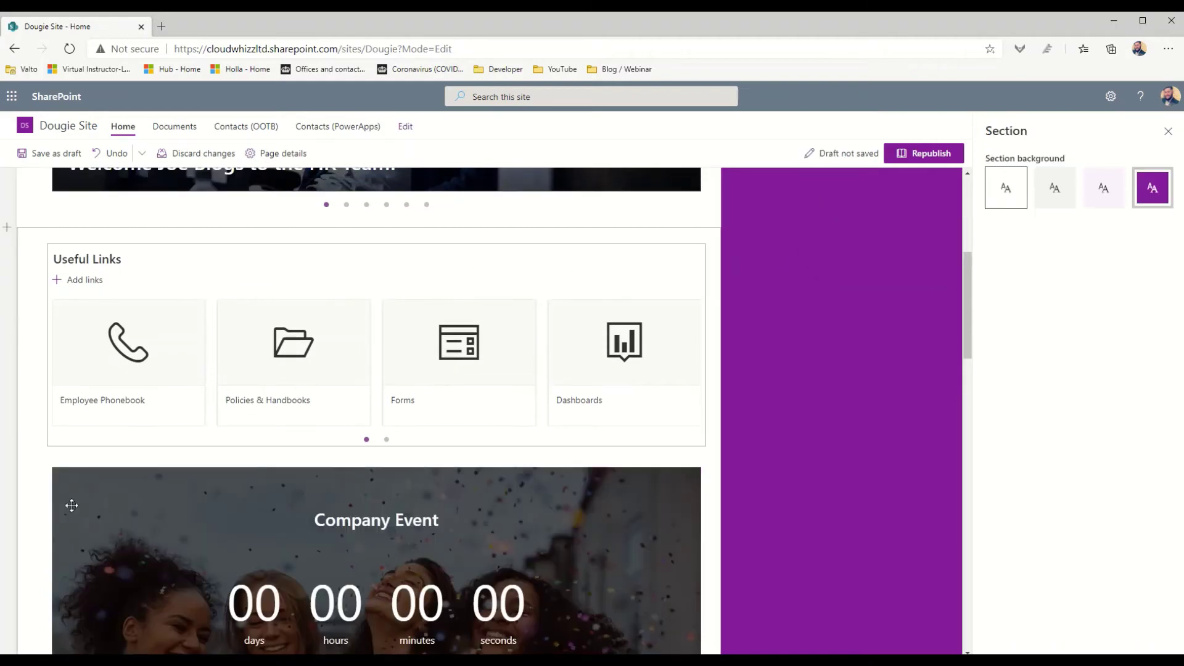
left_click(93, 478)
left_click_drag(29, 393, 823, 241)
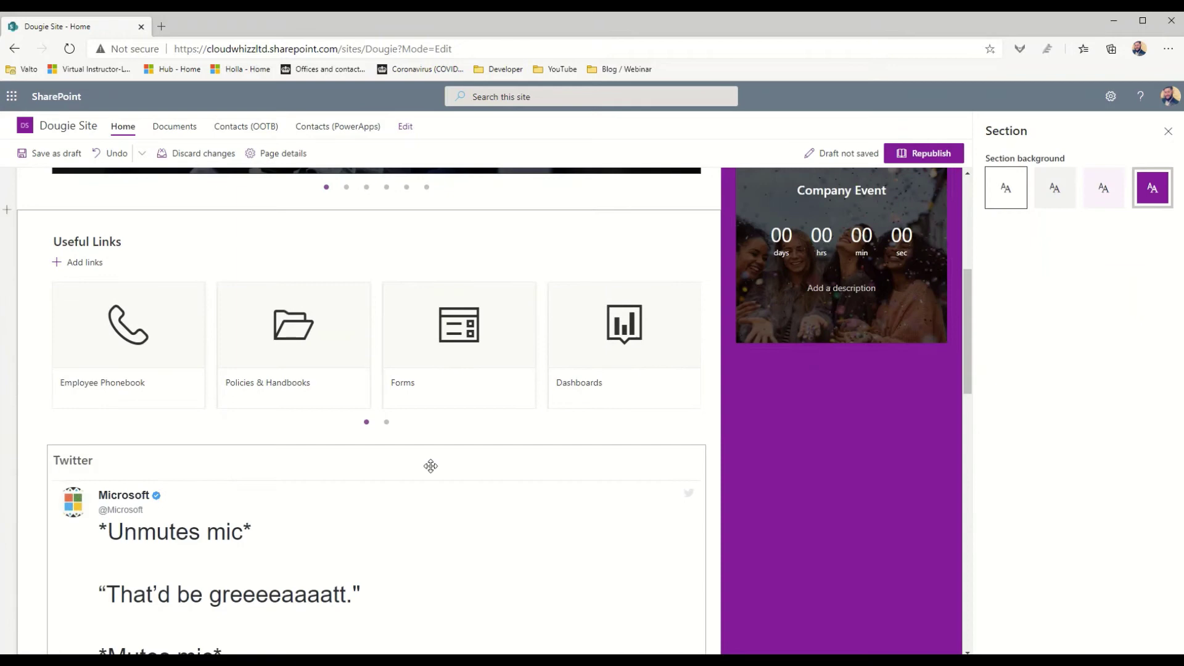
left_click(140, 463)
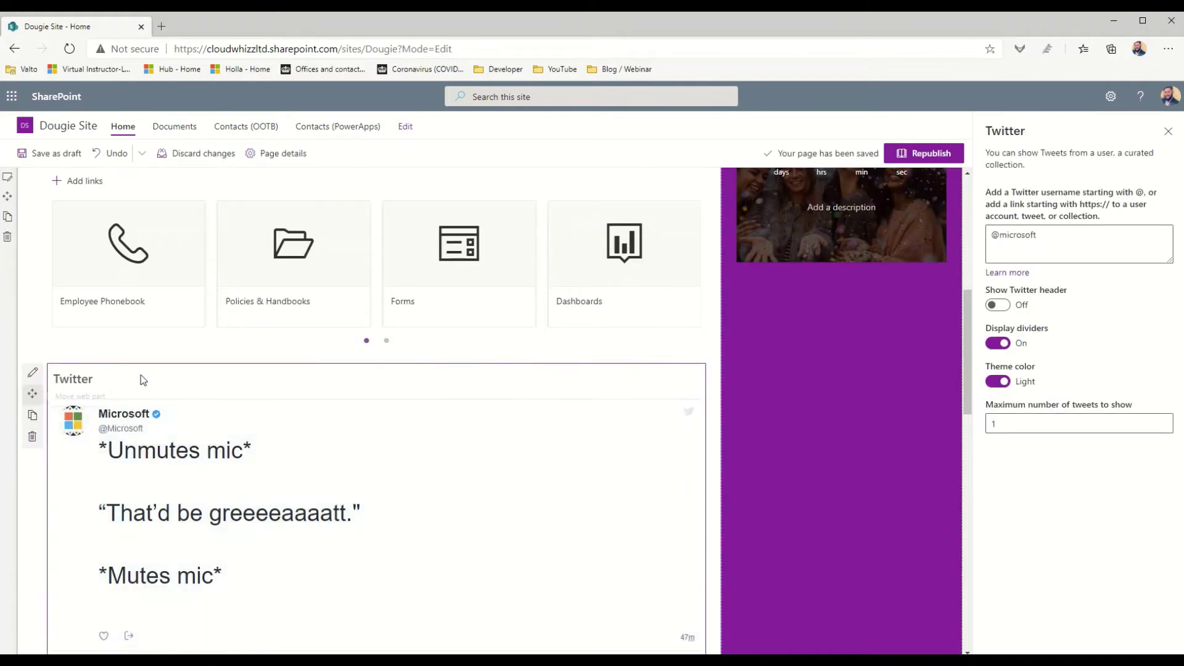
left_click_drag(142, 380, 823, 312)
scroll(823, 312, "up", 5)
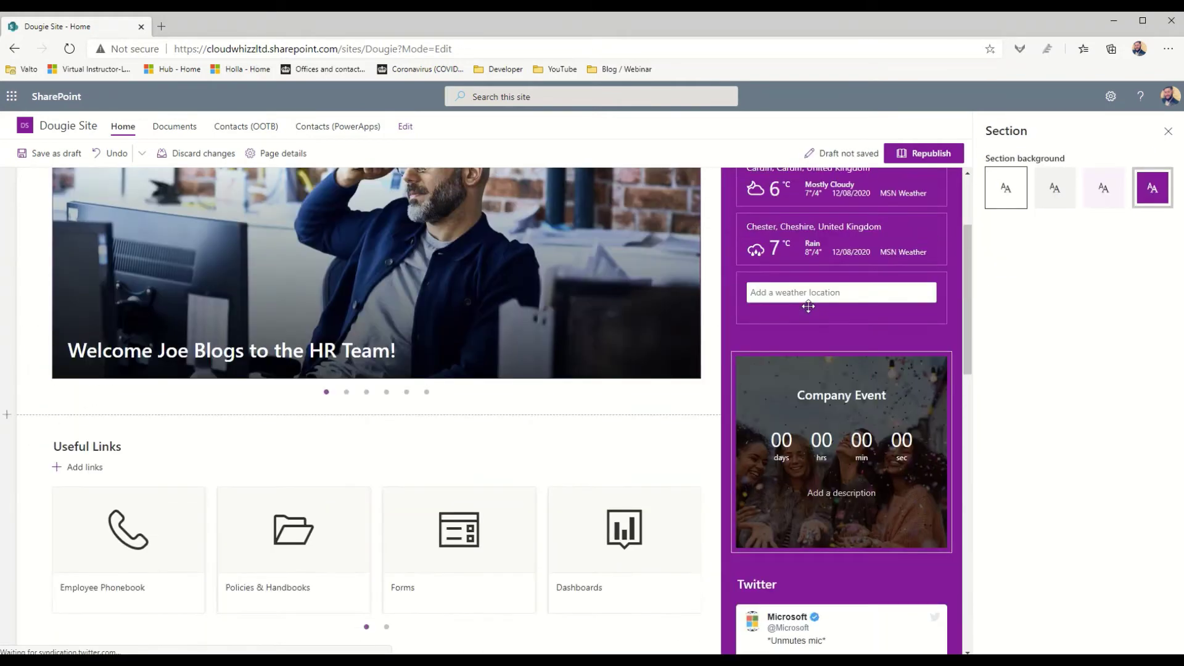
scroll(777, 432, "up", 3)
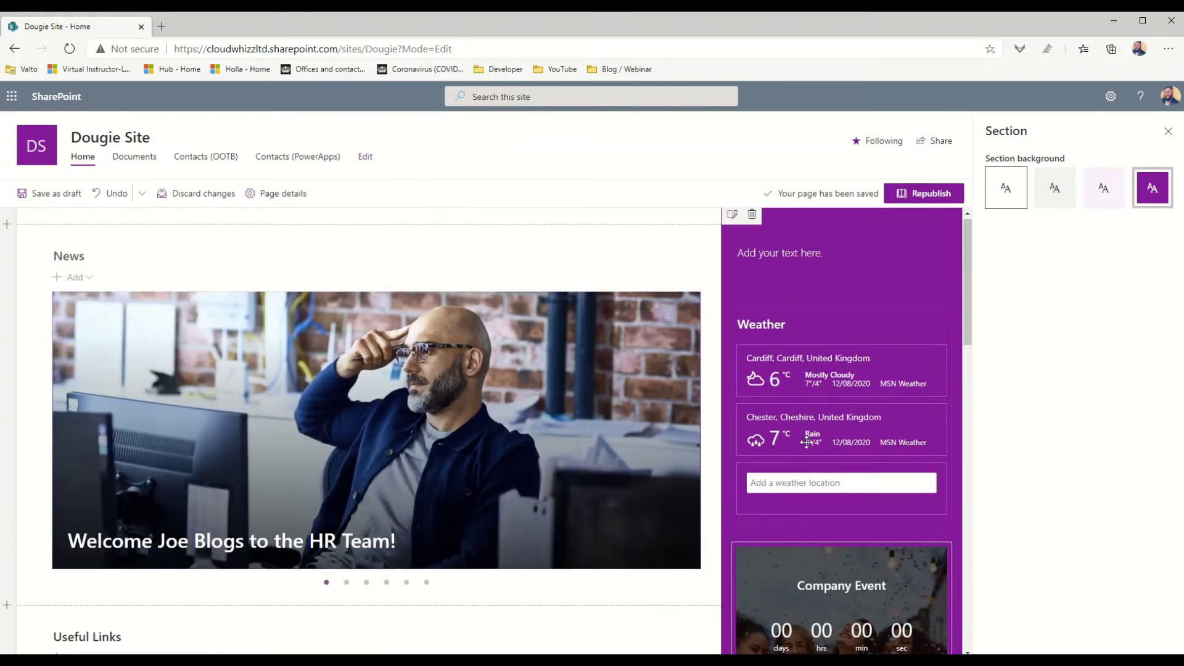
left_click(786, 563)
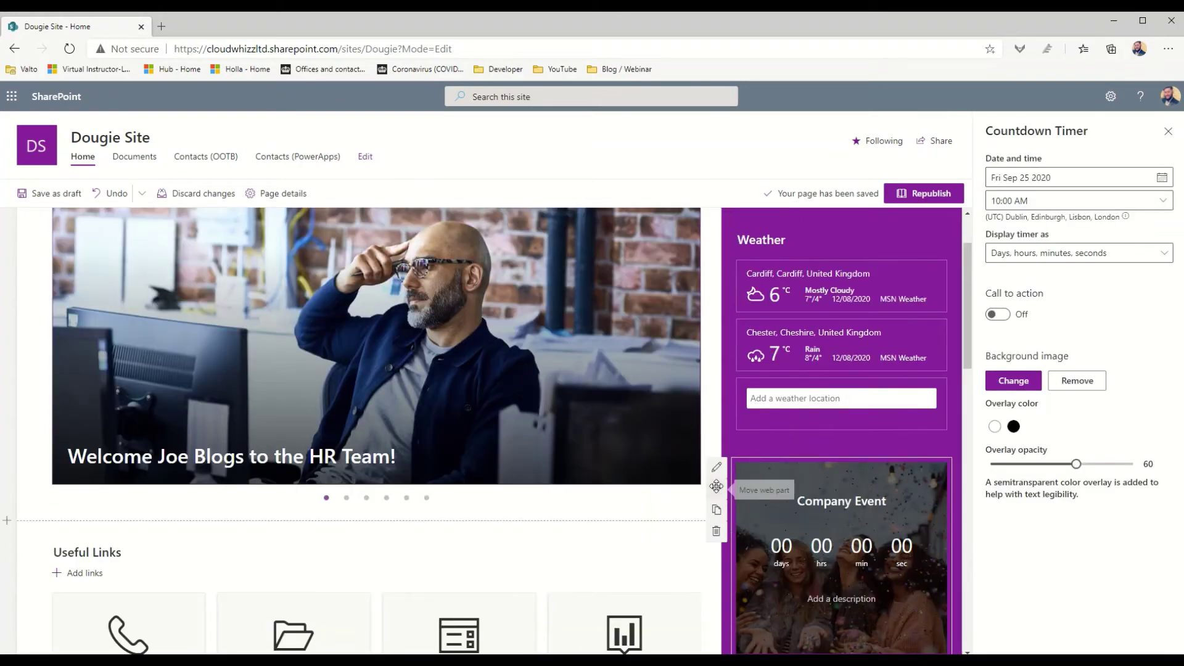
left_click_drag(716, 497, 782, 243)
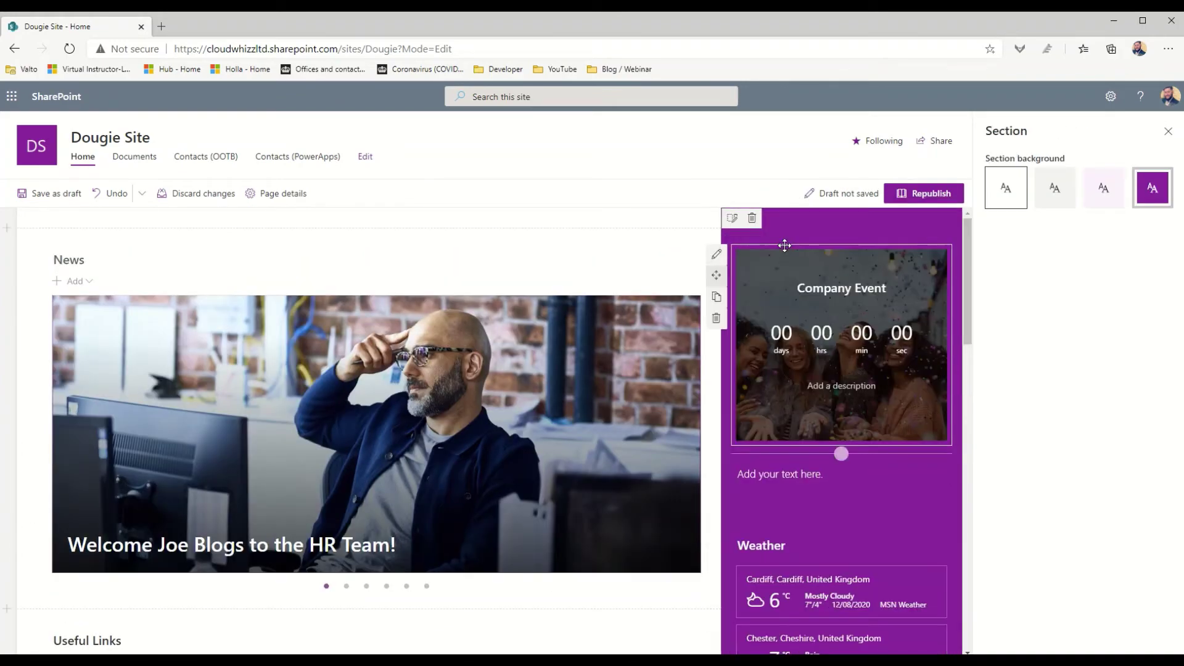
Delete the empty text part from the purple section and republish the page.
left_click(774, 469)
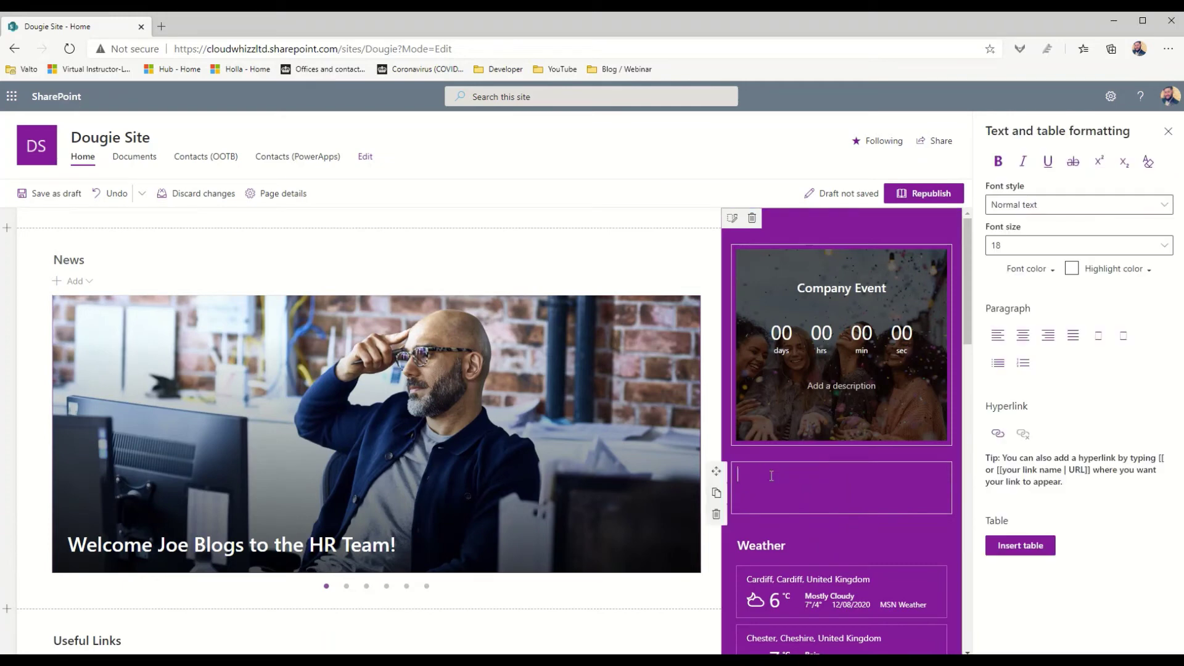
left_click(714, 524)
left_click(928, 192)
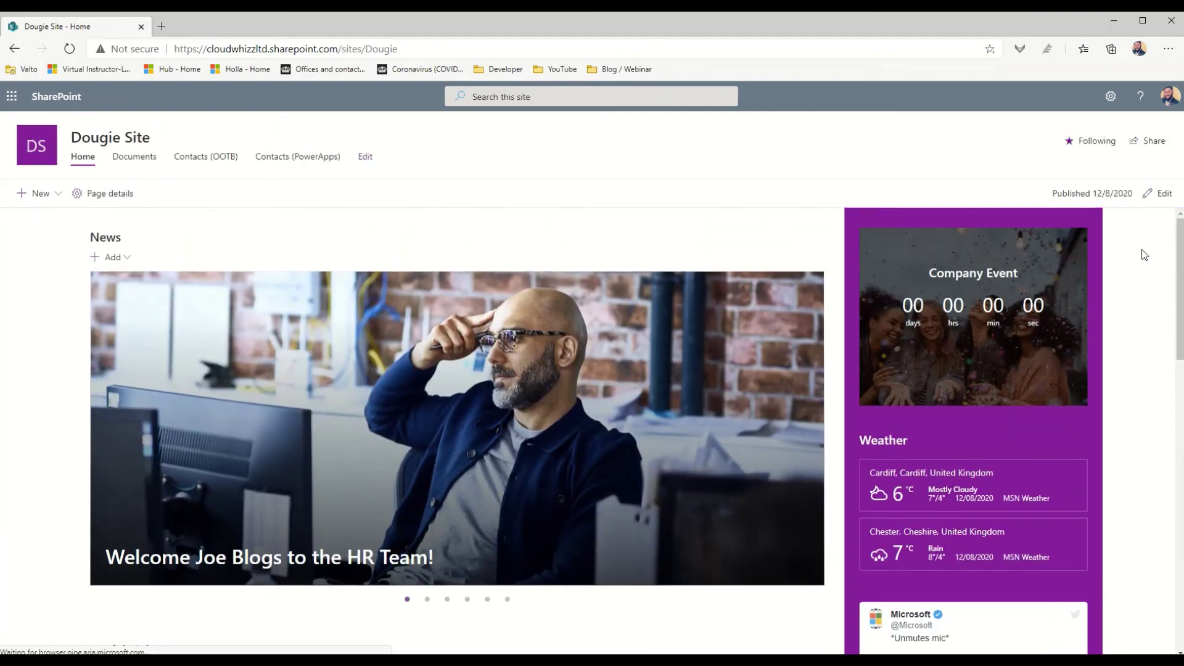
Glance at the HR team article and next carousel story, then open the full news list.
left_click(797, 428)
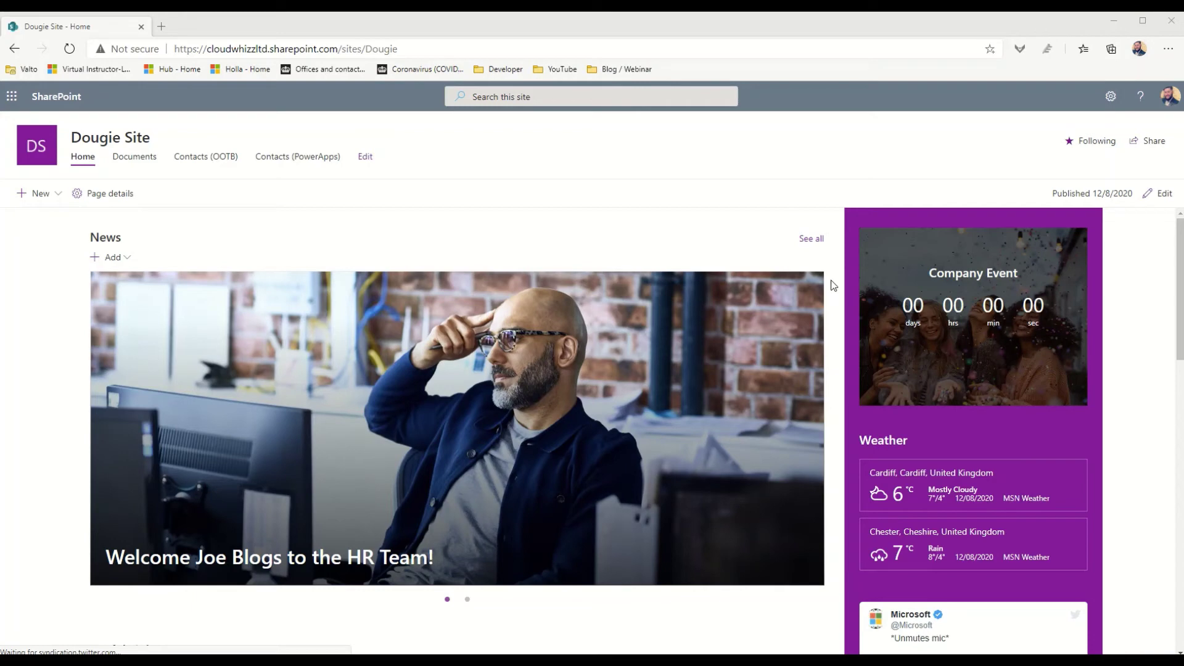
left_click(811, 428)
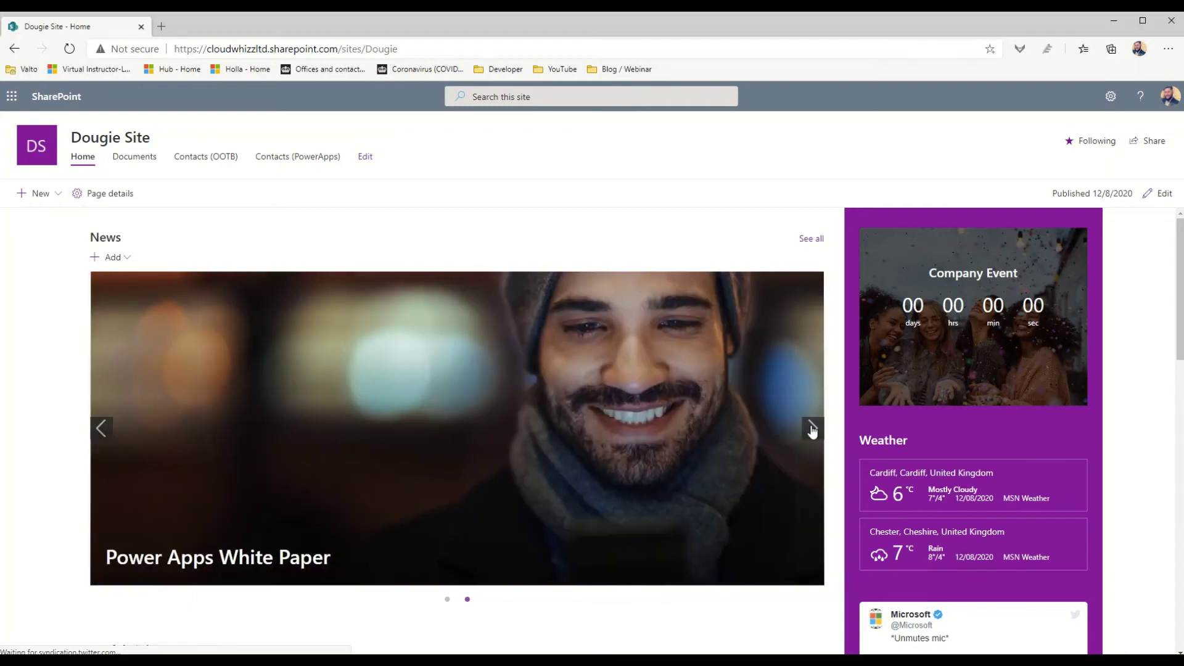
left_click(811, 241)
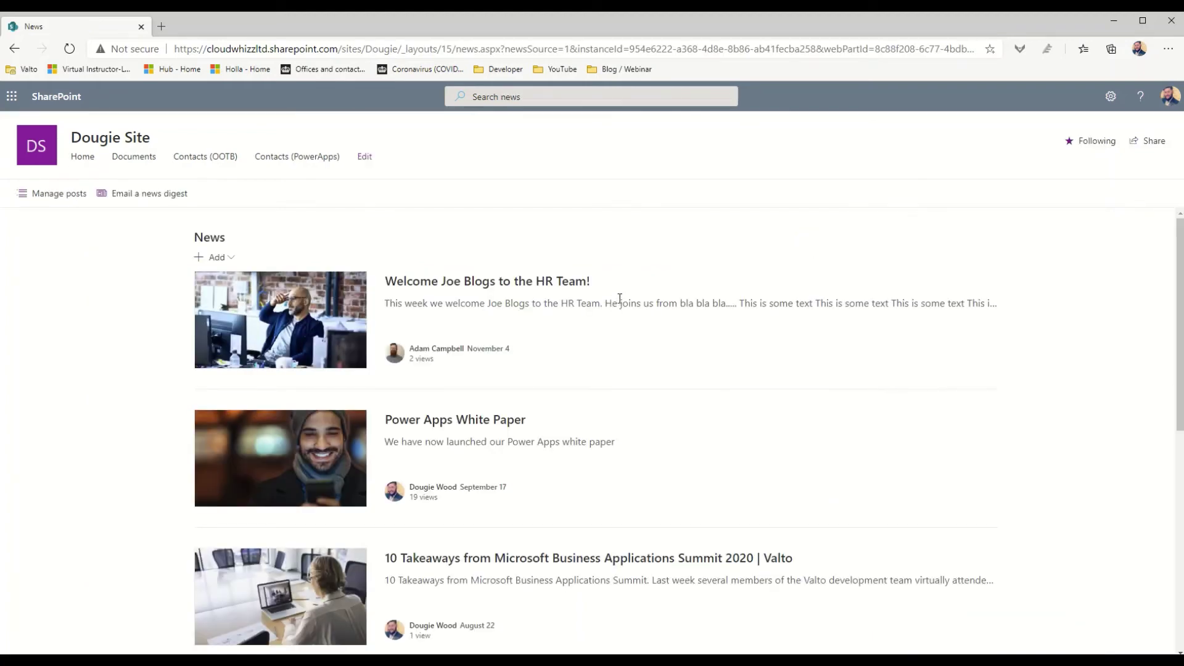
Start an emailed news digest with the HR welcome, 10 Takeaways and Microsoft 365 Licensing posts.
left_click(138, 204)
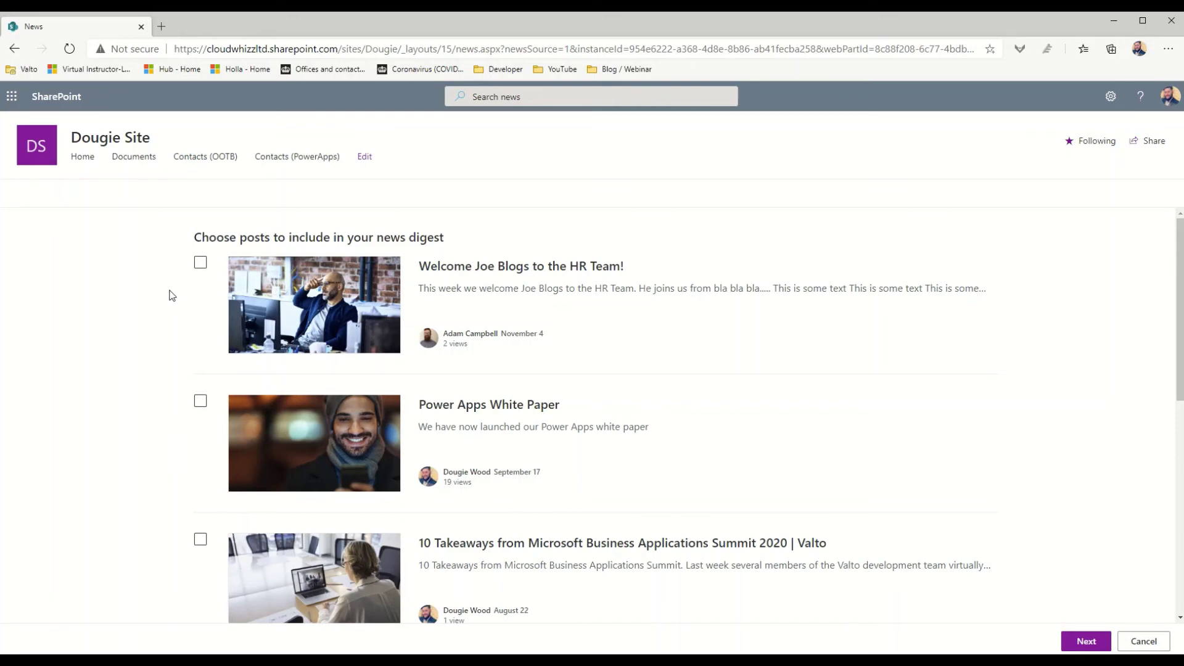
left_click(200, 262)
scroll(159, 391, "down", 3)
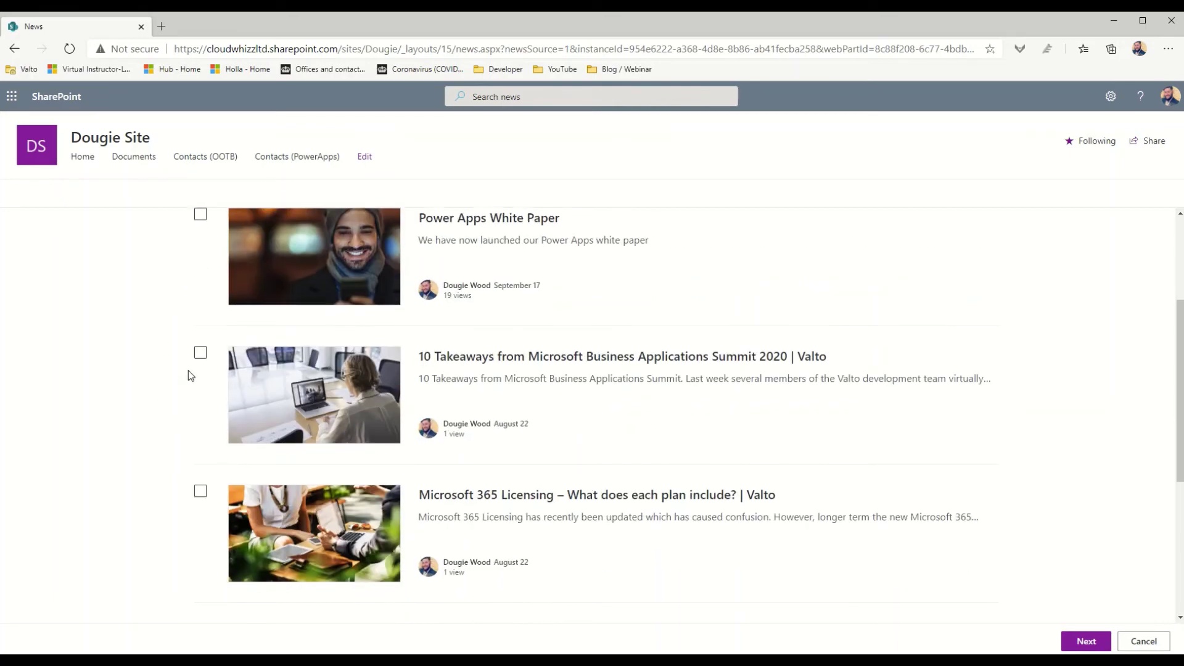
left_click(200, 352)
scroll(201, 355, "down", 1)
left_click(201, 429)
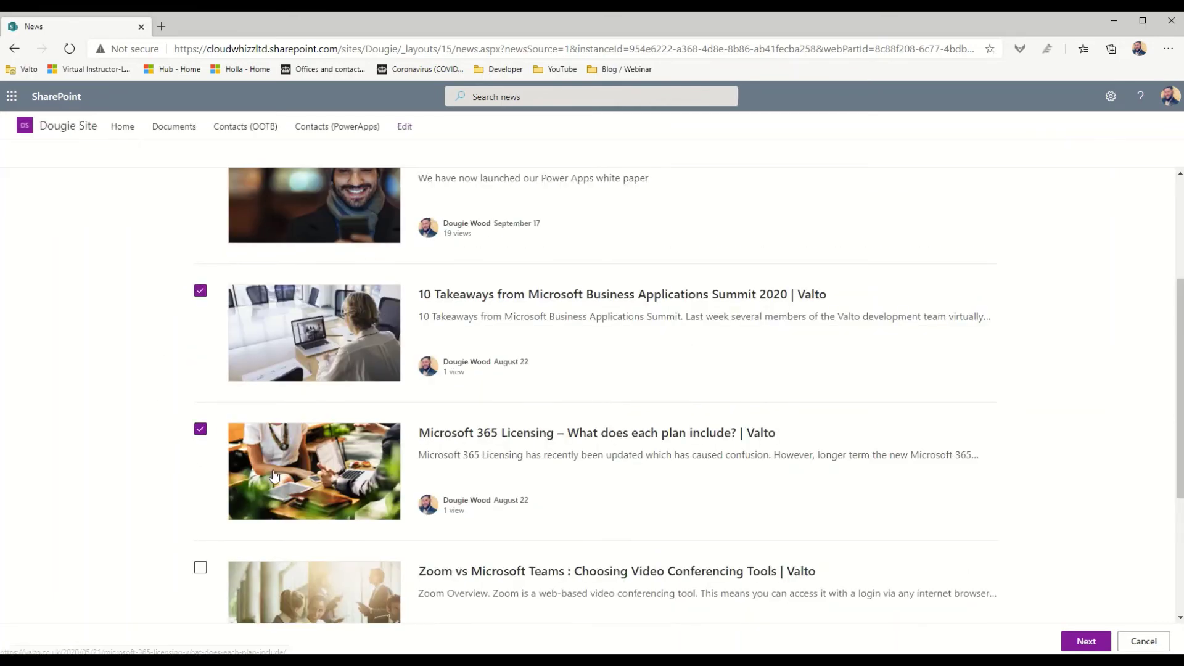
Continue to the digest email and fill its message with repeated 'This is some text' sample text.
left_click(1079, 645)
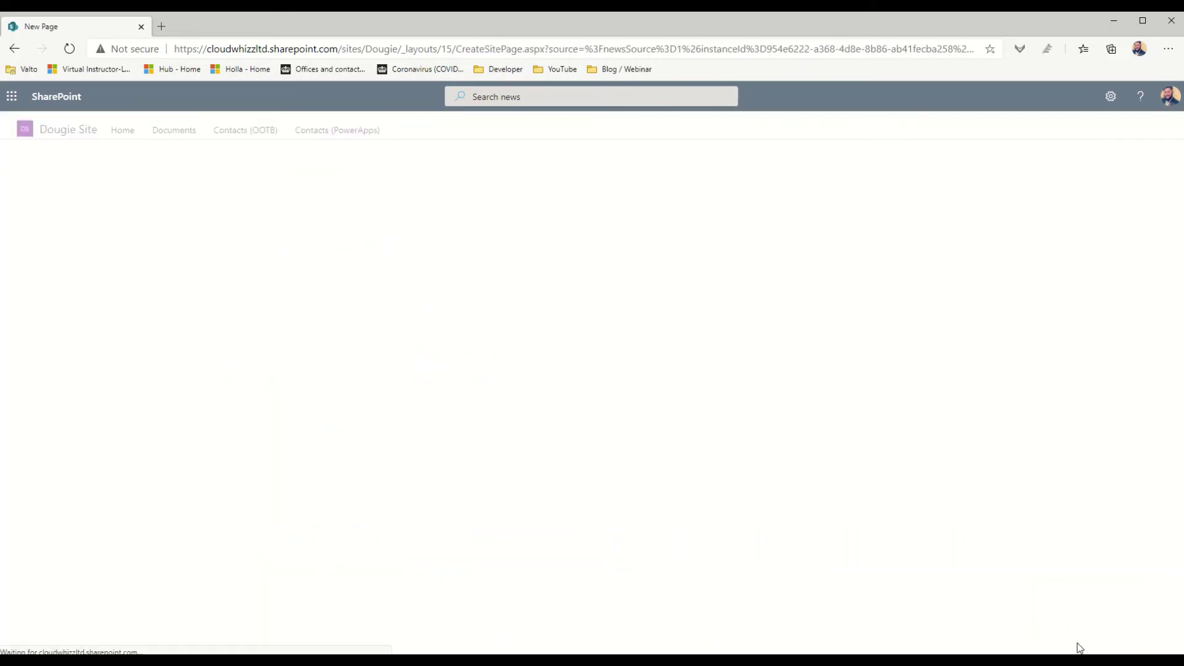
scroll(225, 543, "down", 5)
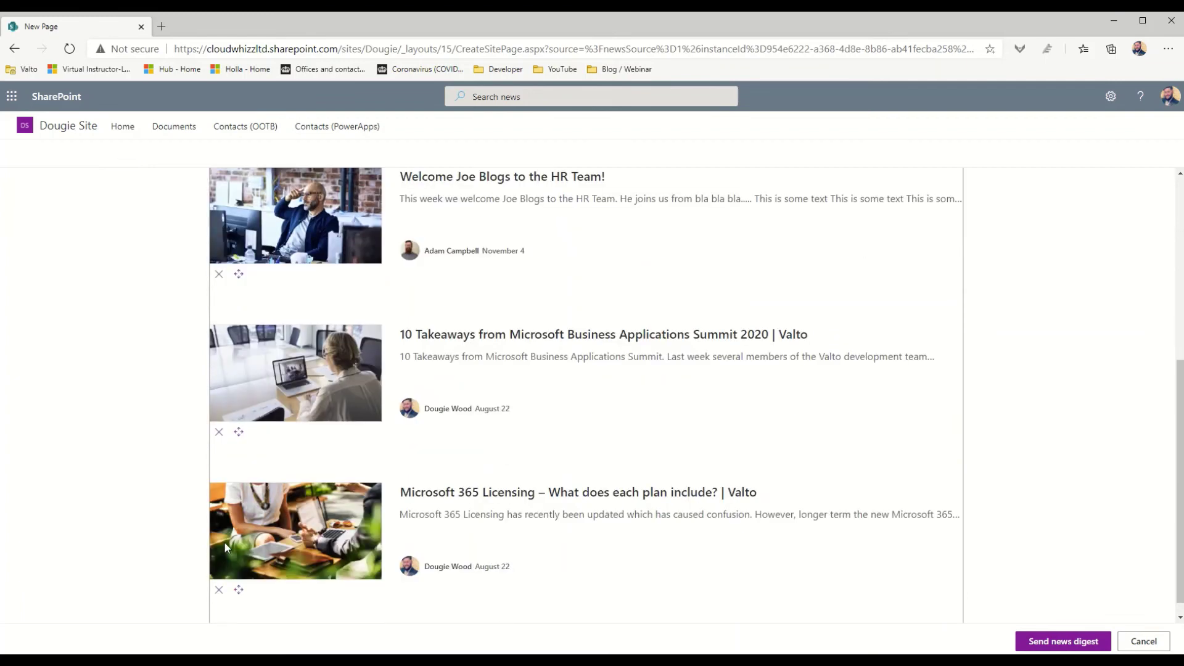
scroll(224, 543, "up", 5)
left_click(320, 376)
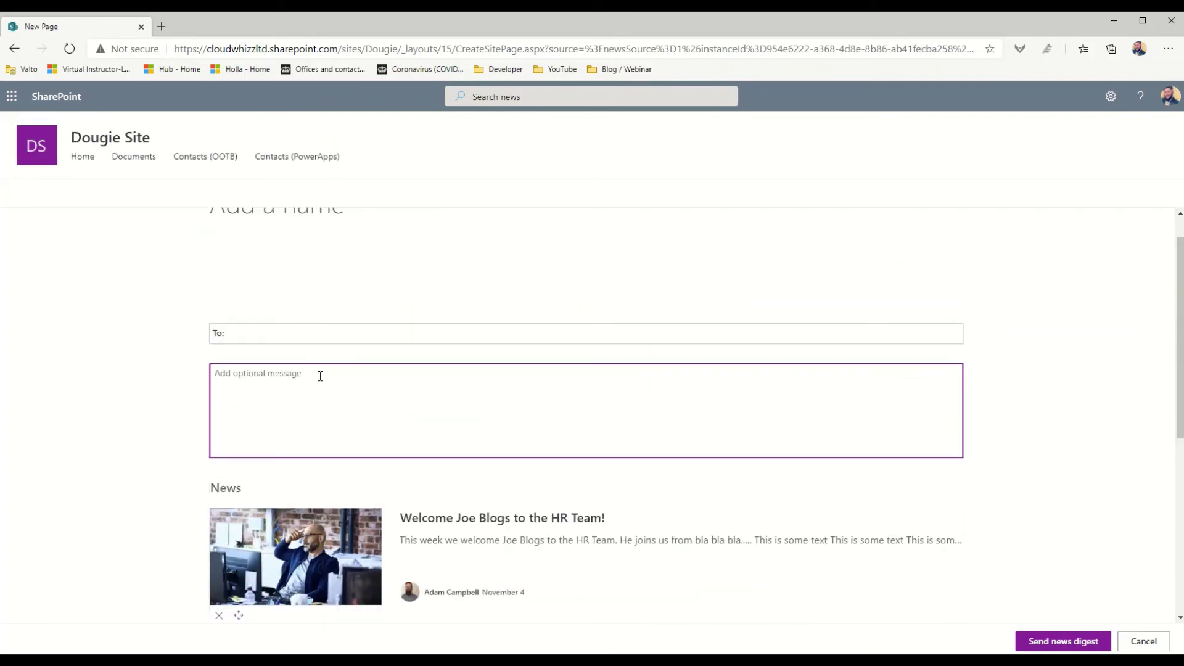
type("Th")
type("is")
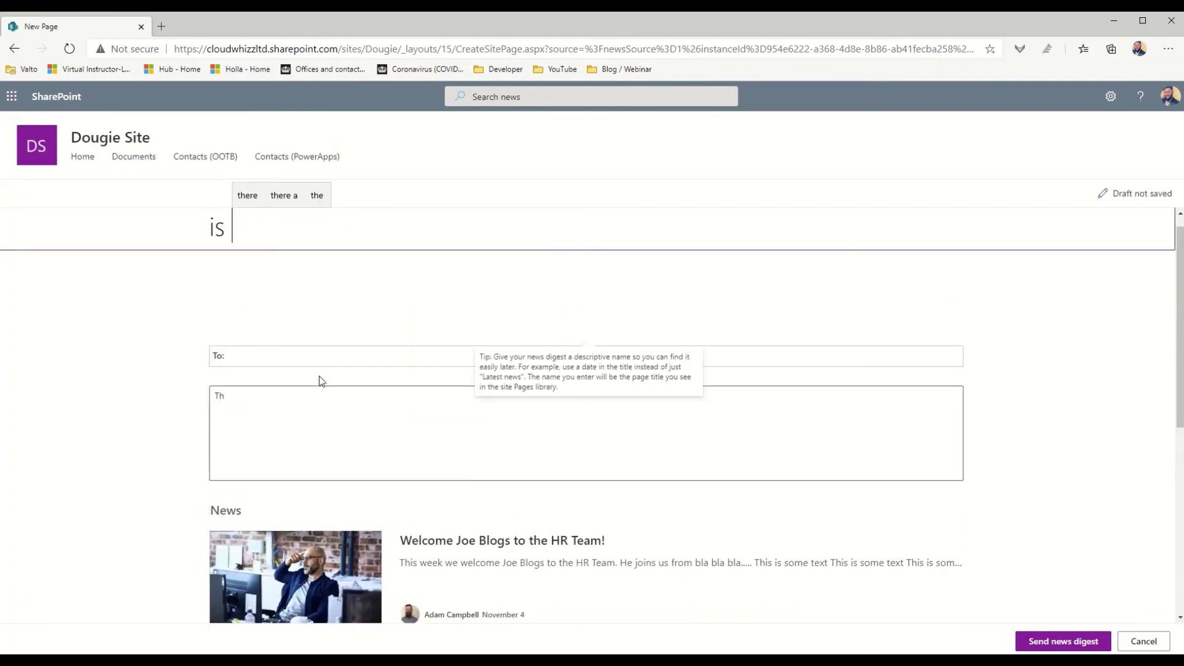
key("BackSpace")
key("BackSpace")
left_click(320, 376)
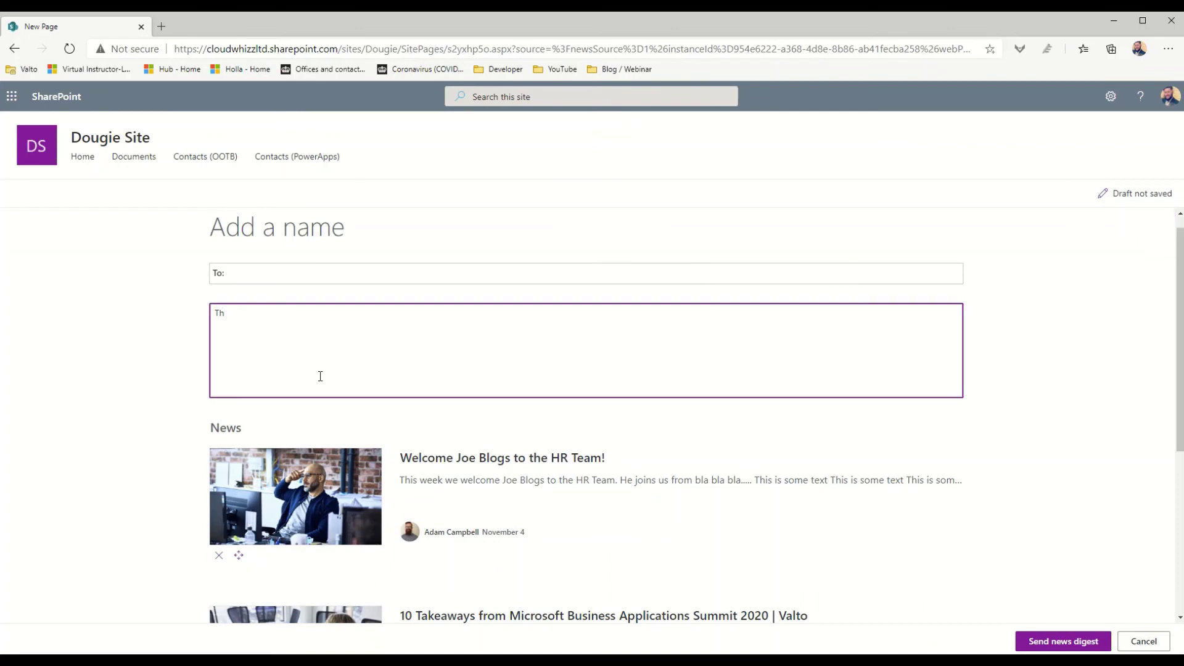
type("is is some text")
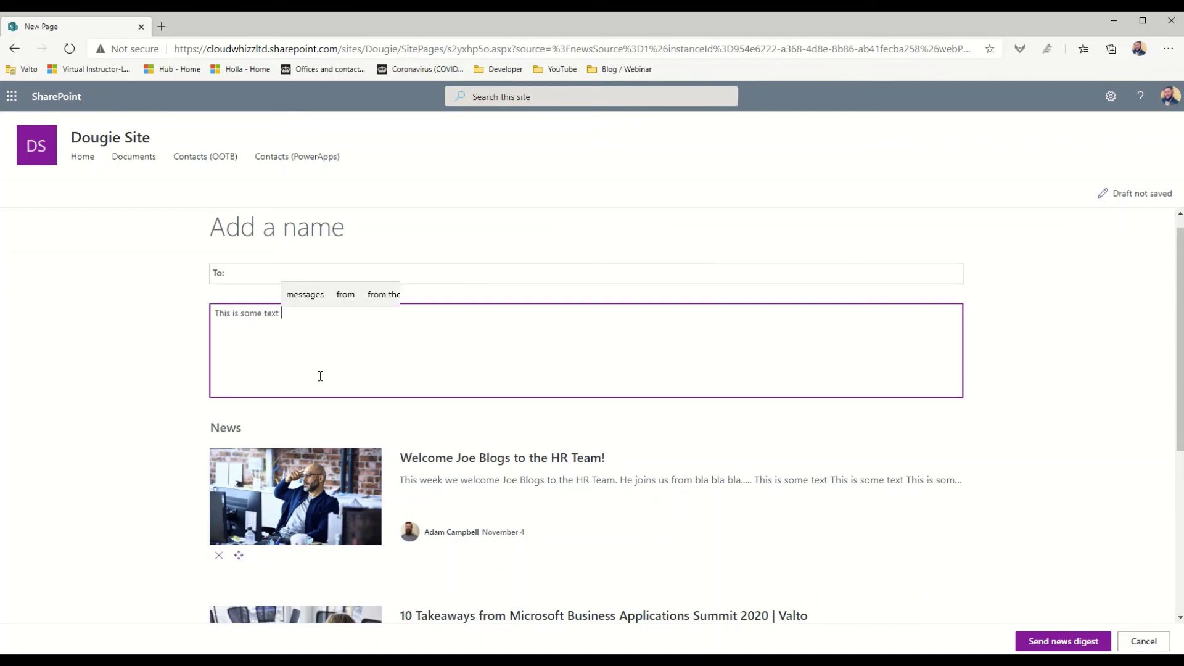
key("ctrl+v")
key("ctrl+v")
key("ctrl+v")
key("ctrl+v")
key("ctrl+v")
key("ctrl+v")
key("ctrl+v")
key("ctrl+v")
key("ctrl+v")
key("ctrl+v")
key("ctrl+v")
key("ctrl+v")
key("ctrl+v")
key("ctrl+v")
key("ctrl+v")
key("ctrl+v")
key("ctrl+v")
key("ctrl+v")
key("ctrl+v")
key("ctrl+v")
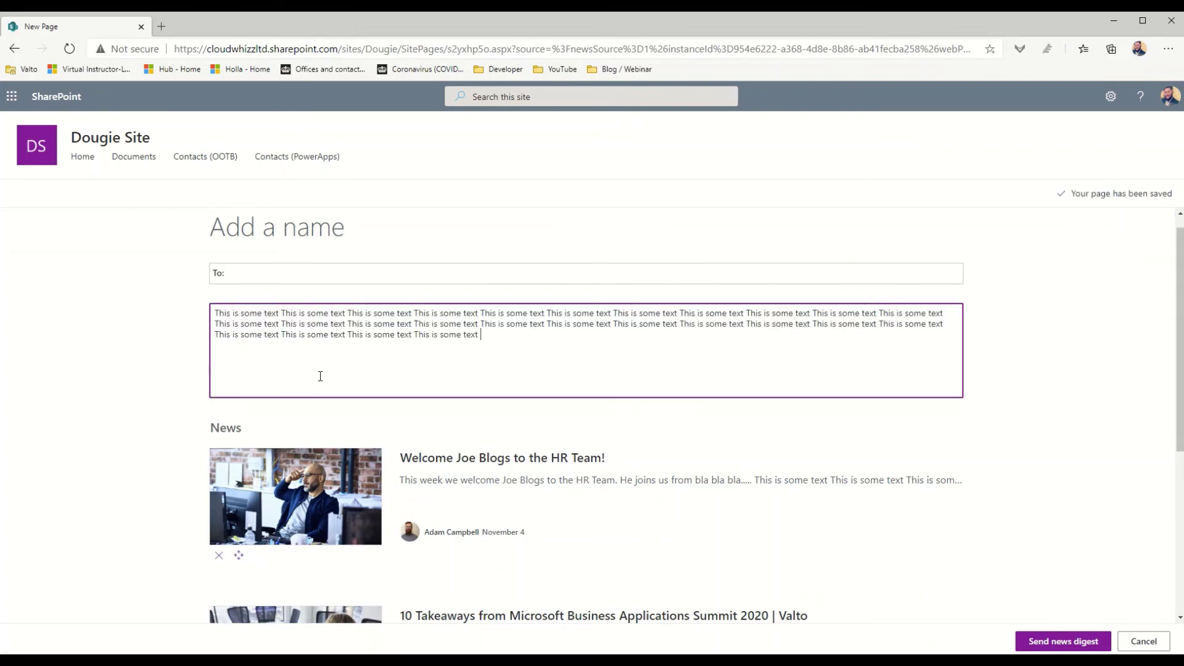
Name the digest 'Winter Newsletter', add one recipient in To, and send it.
left_click(307, 233)
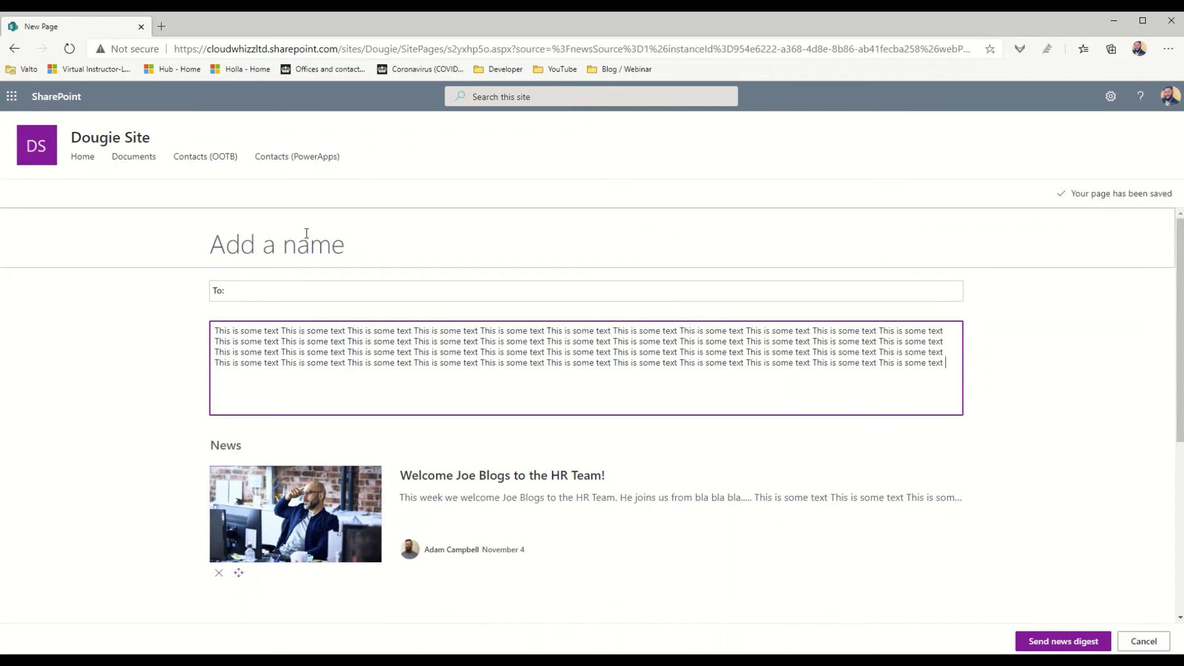
type("Winte")
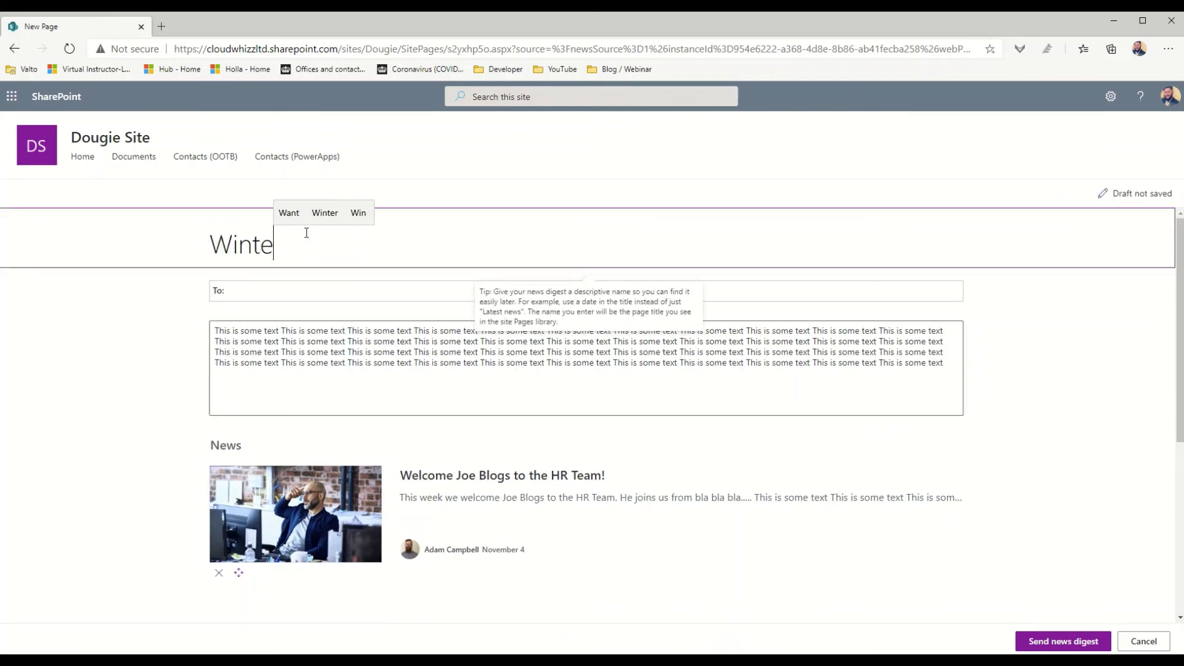
type("r Newsletter")
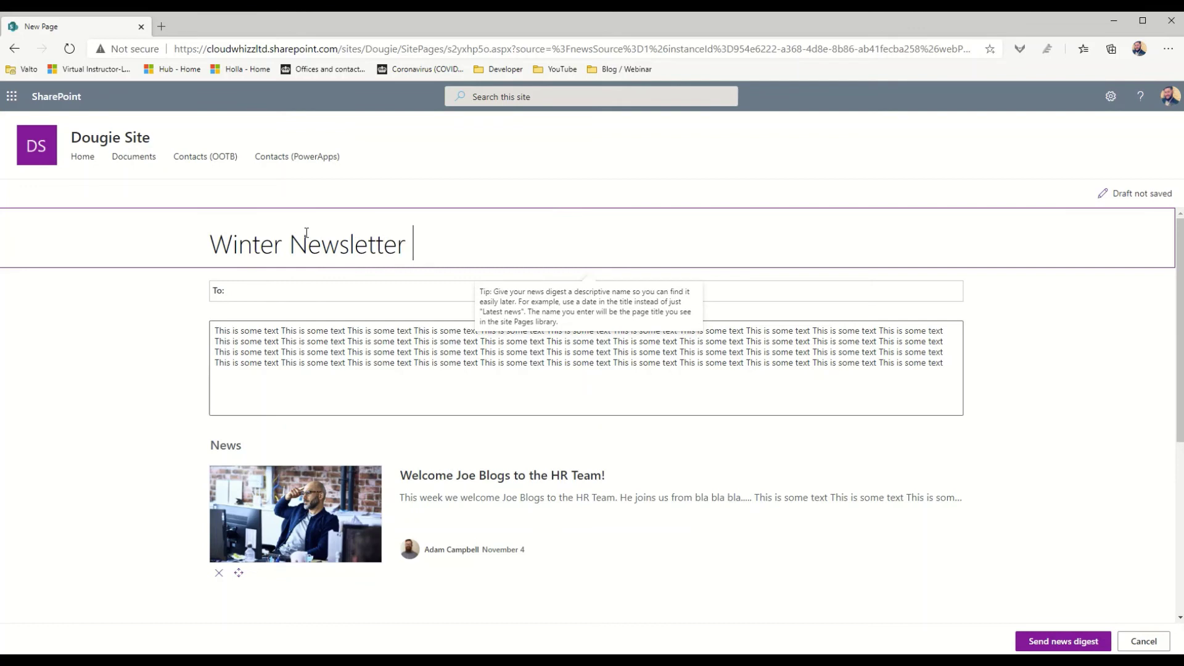
left_click(281, 290)
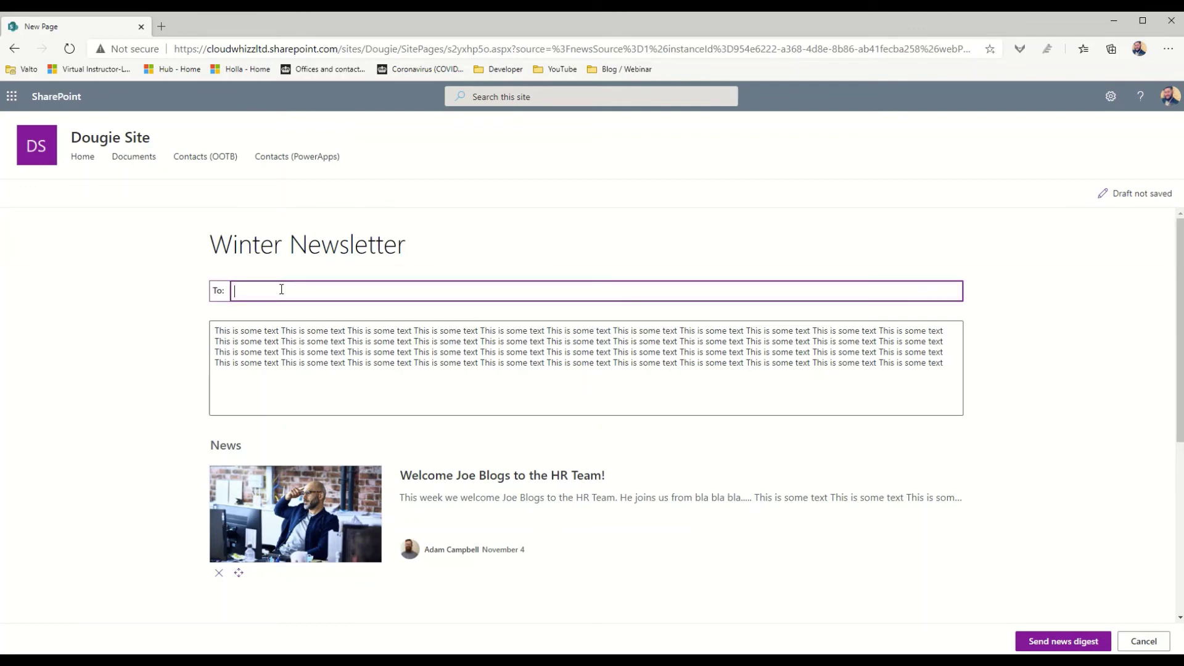
type("dougie")
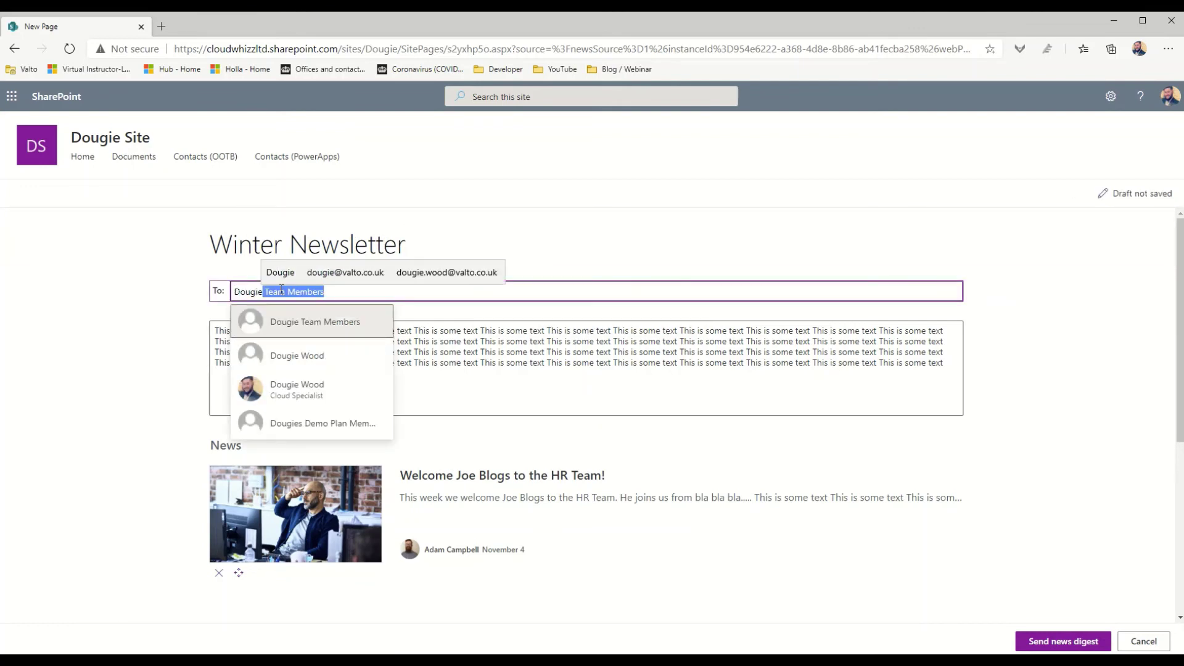
left_click(278, 390)
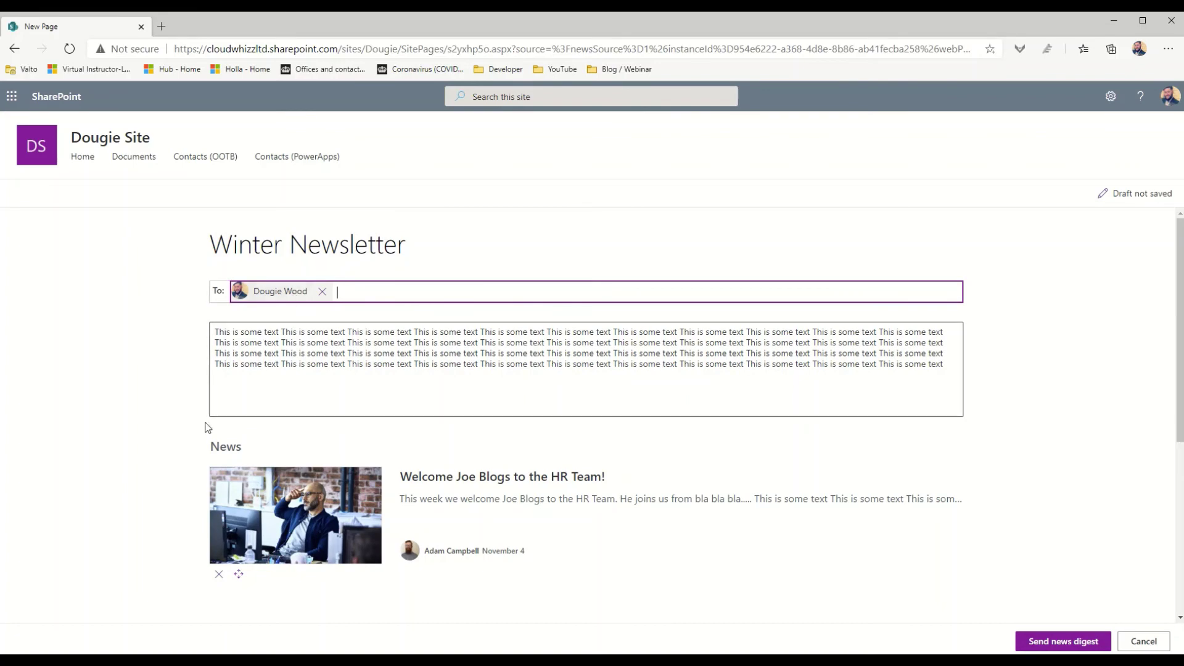
scroll(205, 431, "down", 2)
scroll(206, 443, "down", 3)
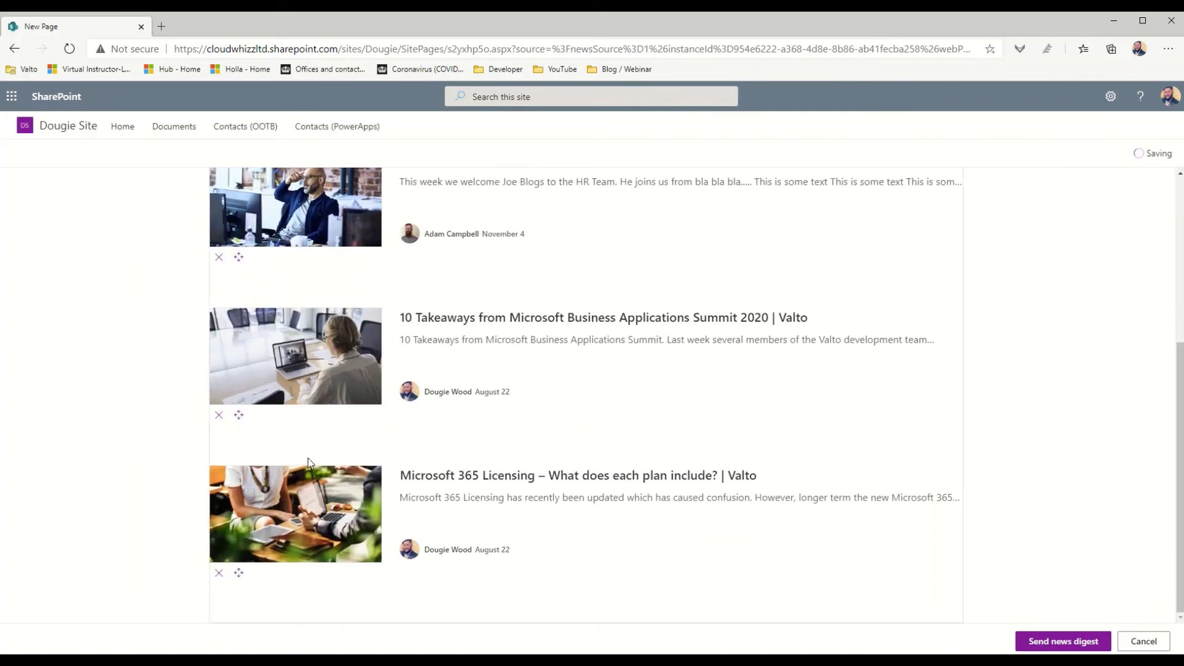
left_click(1064, 641)
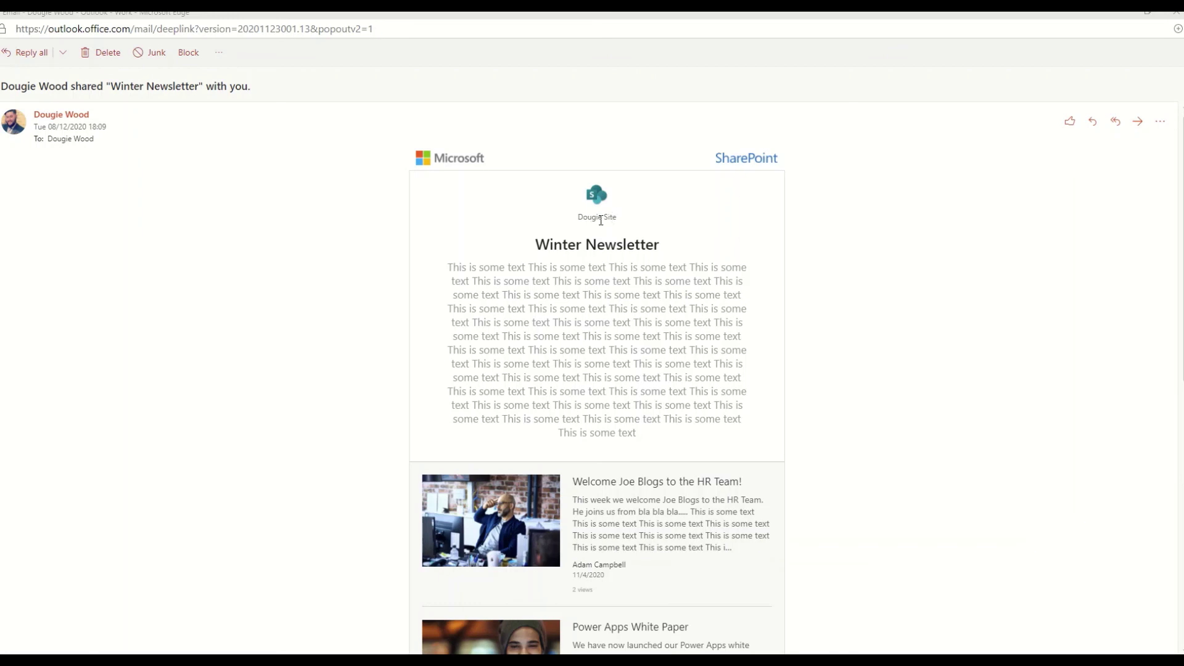
scroll(272, 420, "down", 3)
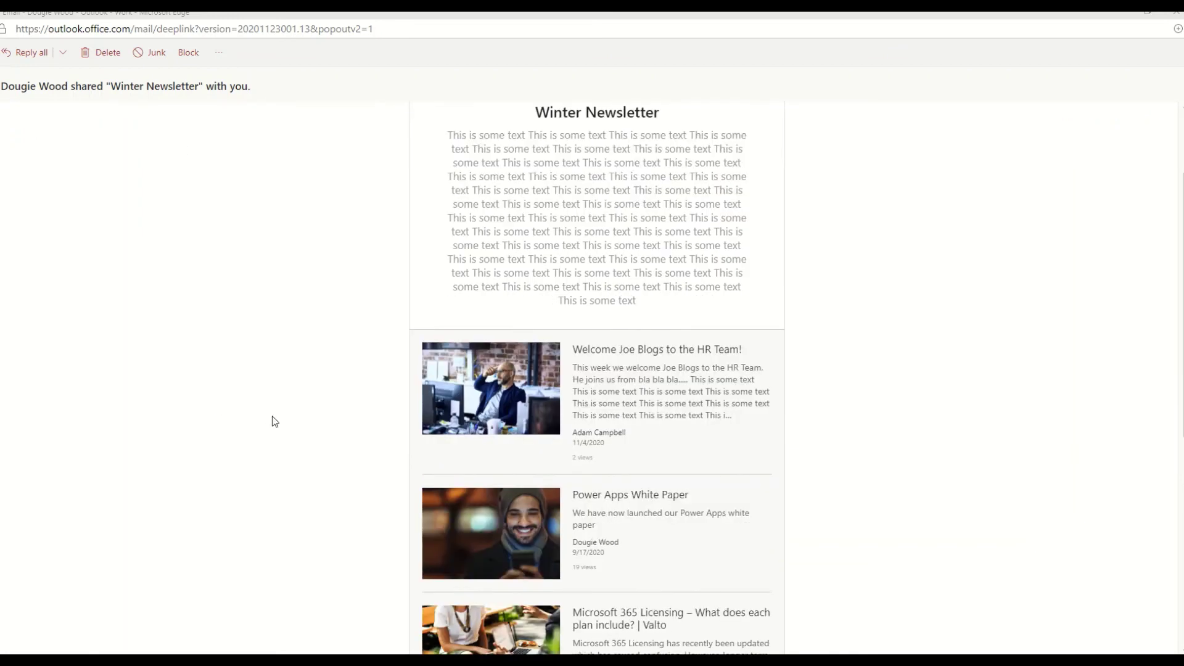
scroll(368, 415, "down", 2)
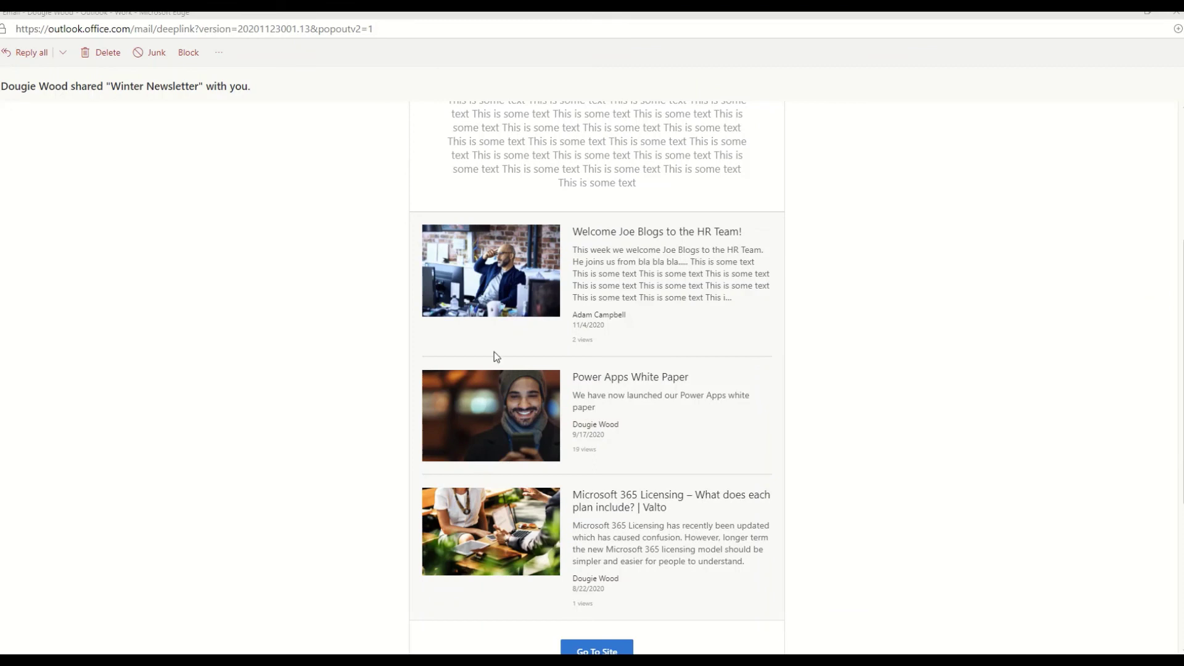
scroll(518, 345, "down", 2)
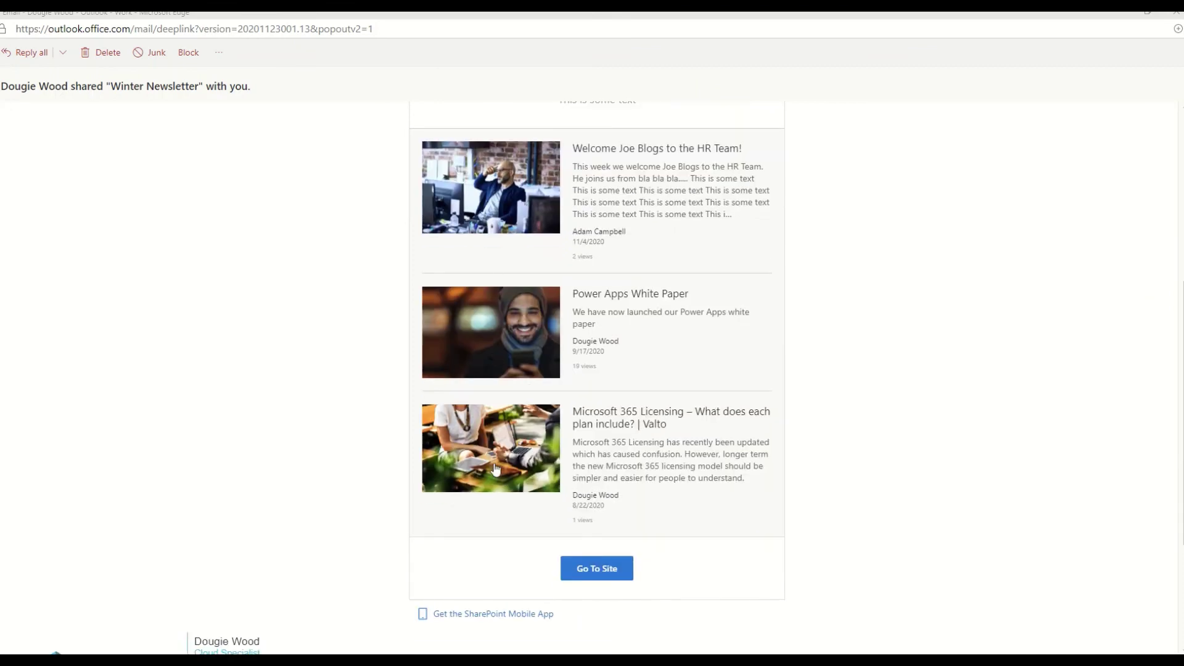